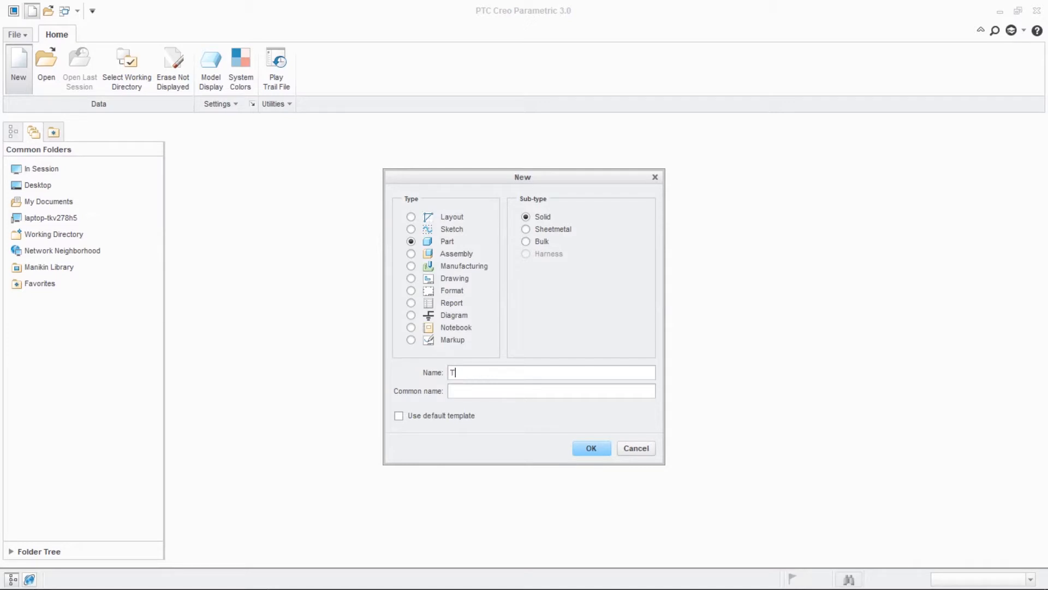
- Create a new solid part named TUTORIAL2 from the mmns_part_solid template
{"action": "type", "text": "ia"}
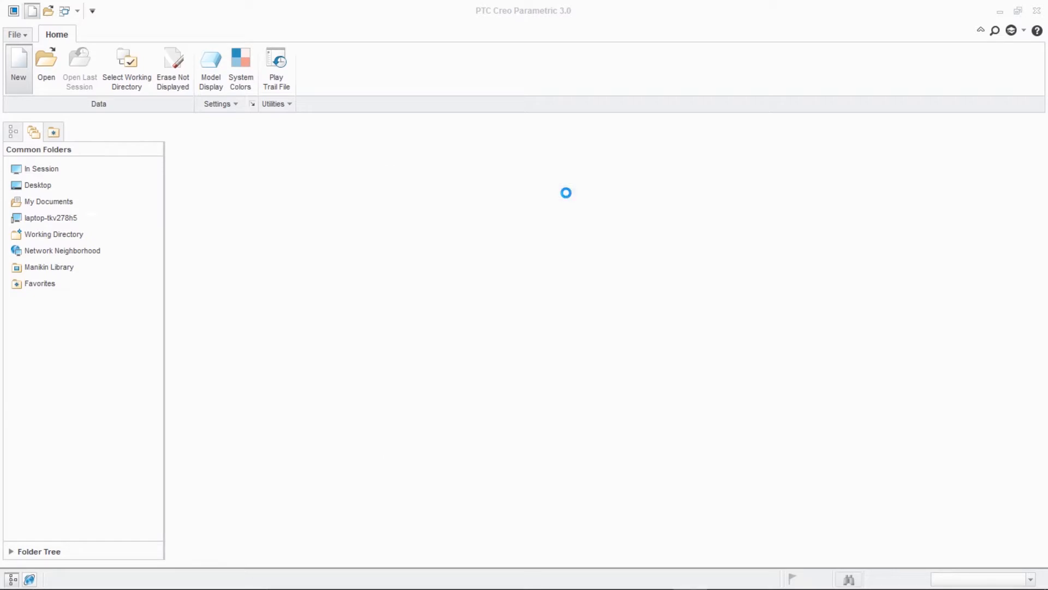
{"action": "left_click", "coordinate": [463, 258]}
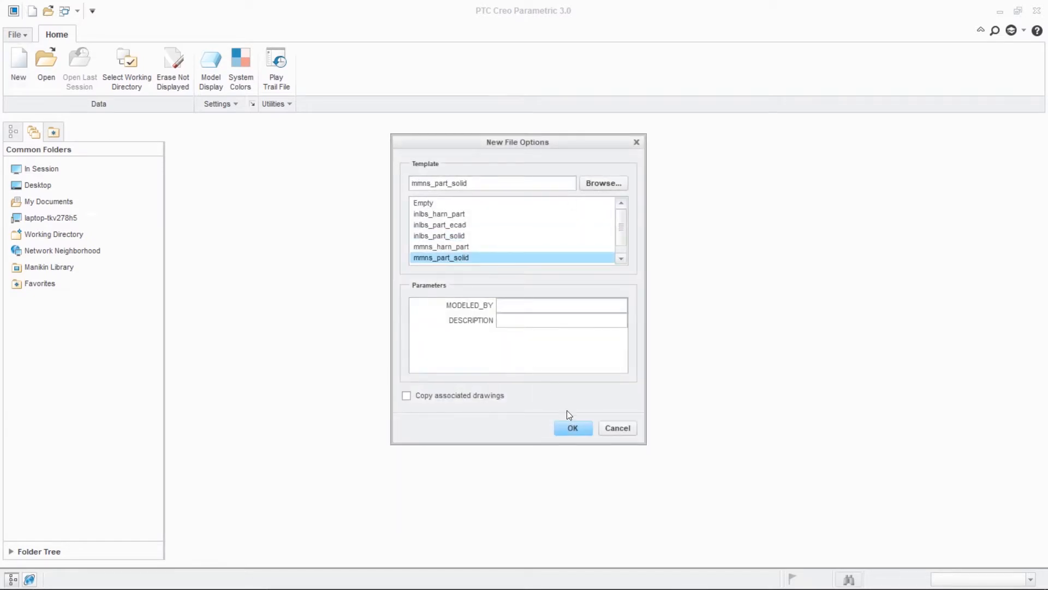
{"action": "left_click", "coordinate": [573, 428]}
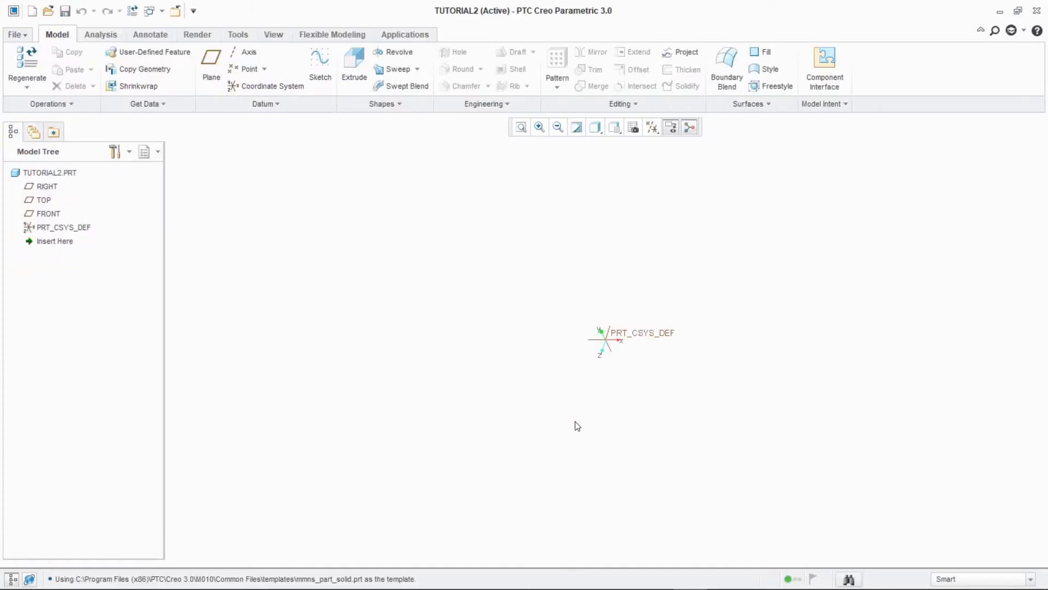
- Display the datum planes and start a sketch on the FRONT plane in the 2D sketch orientation
{"action": "left_click", "coordinate": [651, 127]}
{"action": "left_click", "coordinate": [650, 204]}
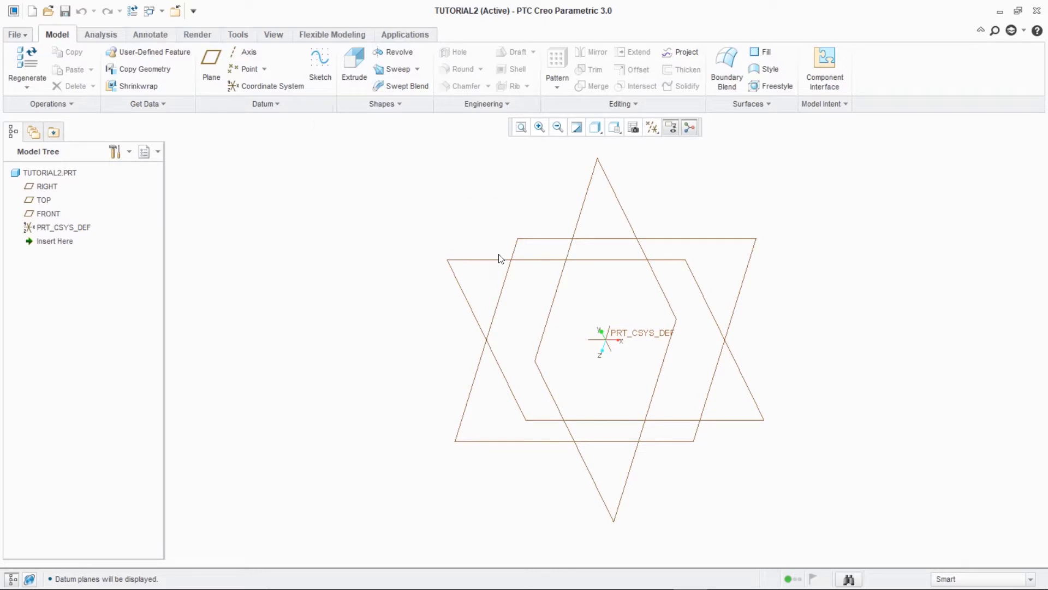
{"action": "left_click", "coordinate": [469, 260]}
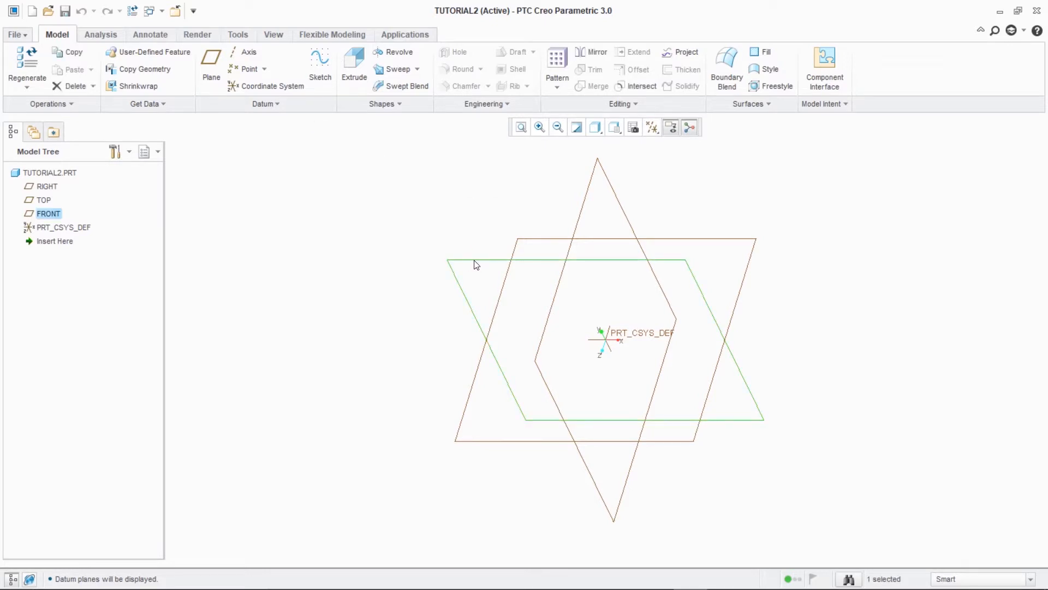
{"action": "left_click", "coordinate": [327, 67]}
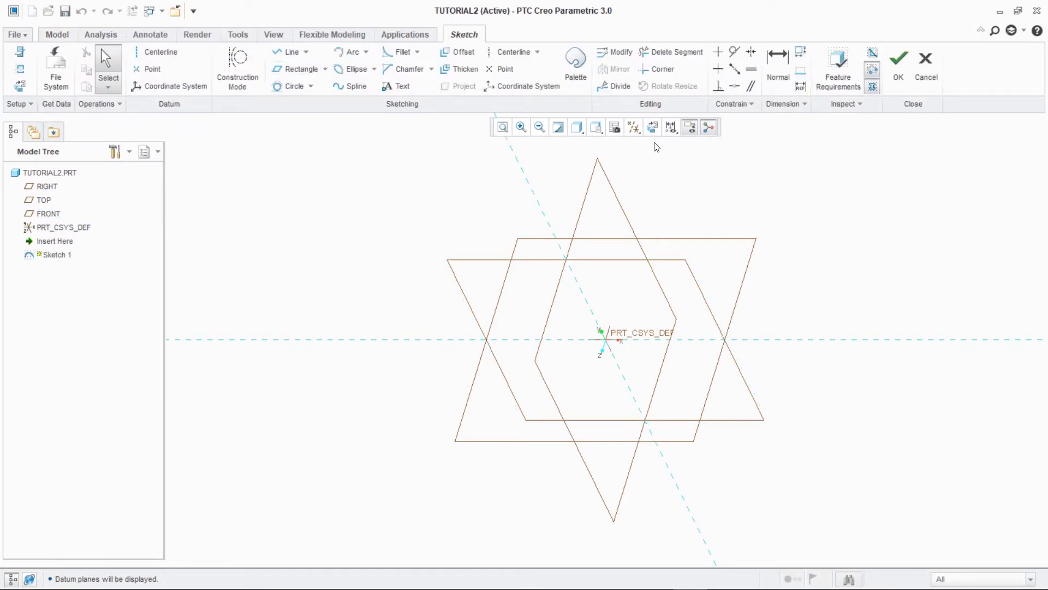
{"action": "left_click", "coordinate": [652, 127]}
- Hide the datum planes in the sketch
{"action": "left_click", "coordinate": [634, 127]}
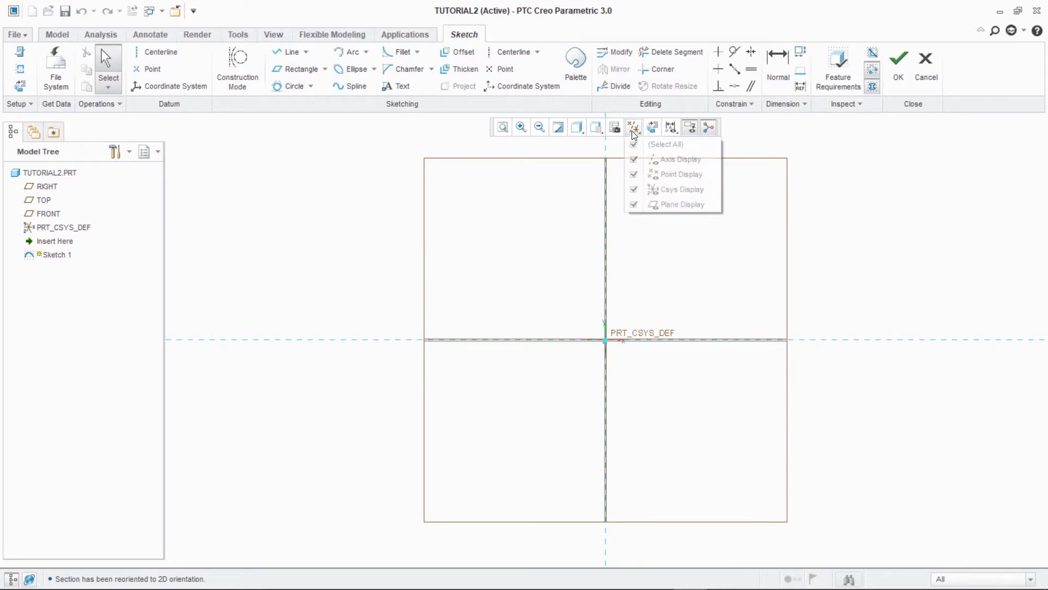
{"action": "left_click", "coordinate": [634, 204]}
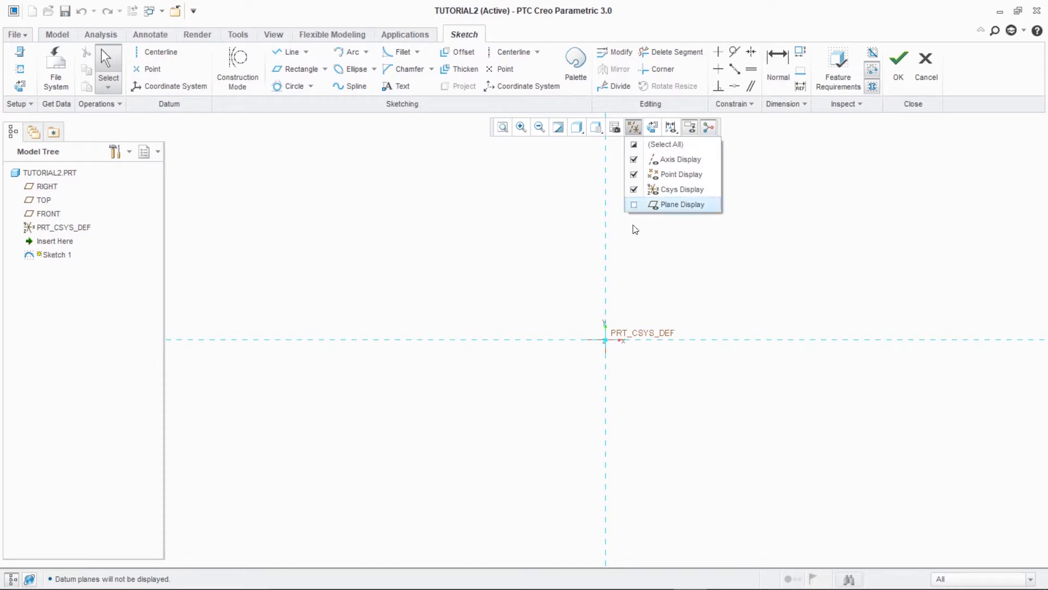
{"action": "left_click", "coordinate": [460, 227]}
- Sketch a closed V-notched line profile about 464 wide and 207 to 214 high, based on the horizontal reference with its notch vertex on the vertical one
{"action": "left_click", "coordinate": [289, 52]}
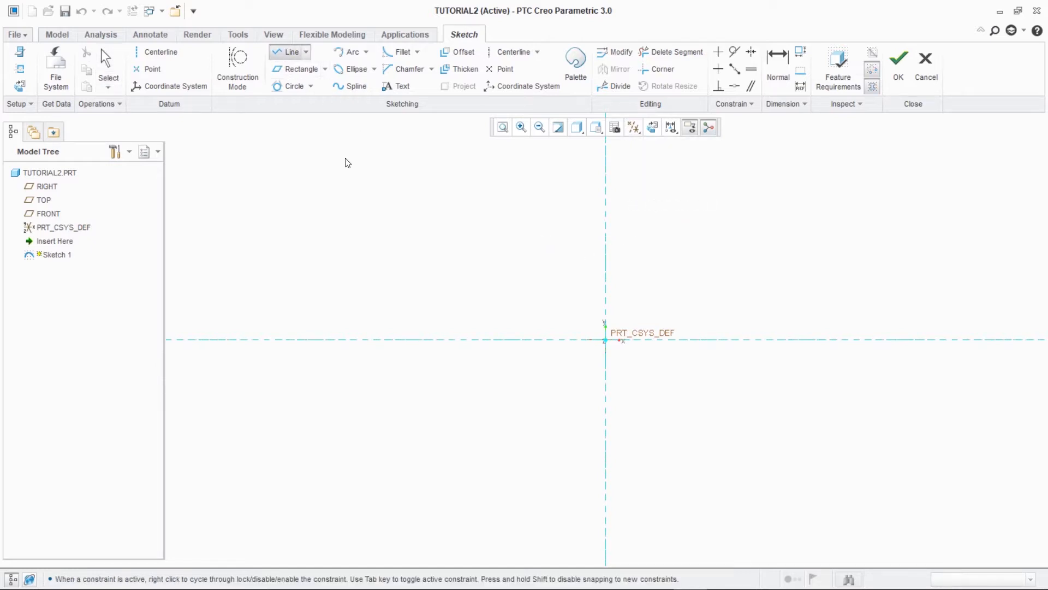
{"action": "left_click", "coordinate": [425, 191]}
{"action": "left_click", "coordinate": [424, 341]}
{"action": "left_click", "coordinate": [757, 340]}
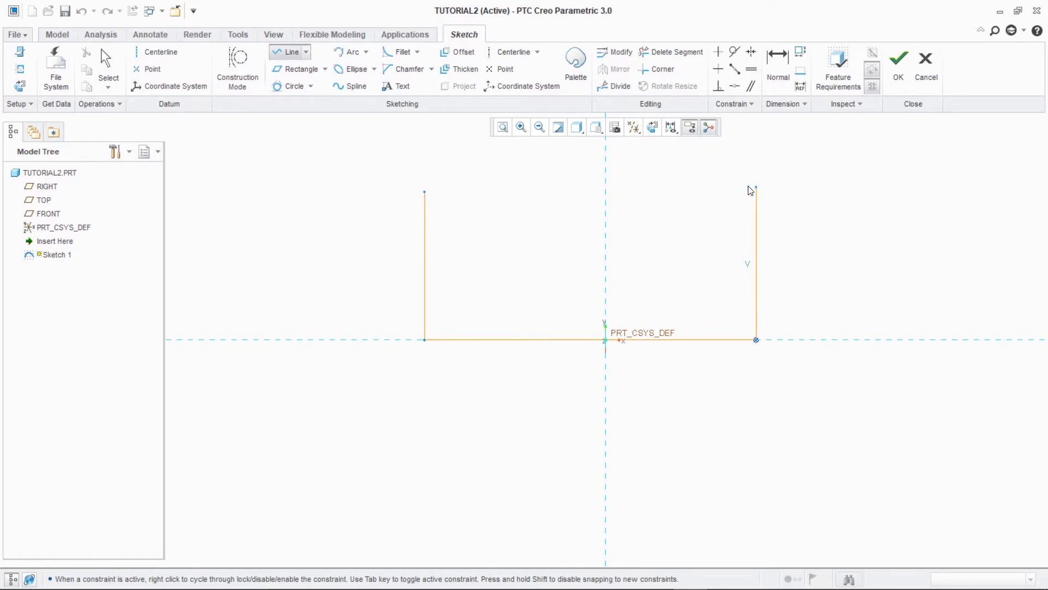
{"action": "left_click", "coordinate": [756, 187]}
{"action": "left_click", "coordinate": [606, 267]}
{"action": "left_click", "coordinate": [424, 191]}
{"action": "middle_click", "coordinate": [566, 201]}
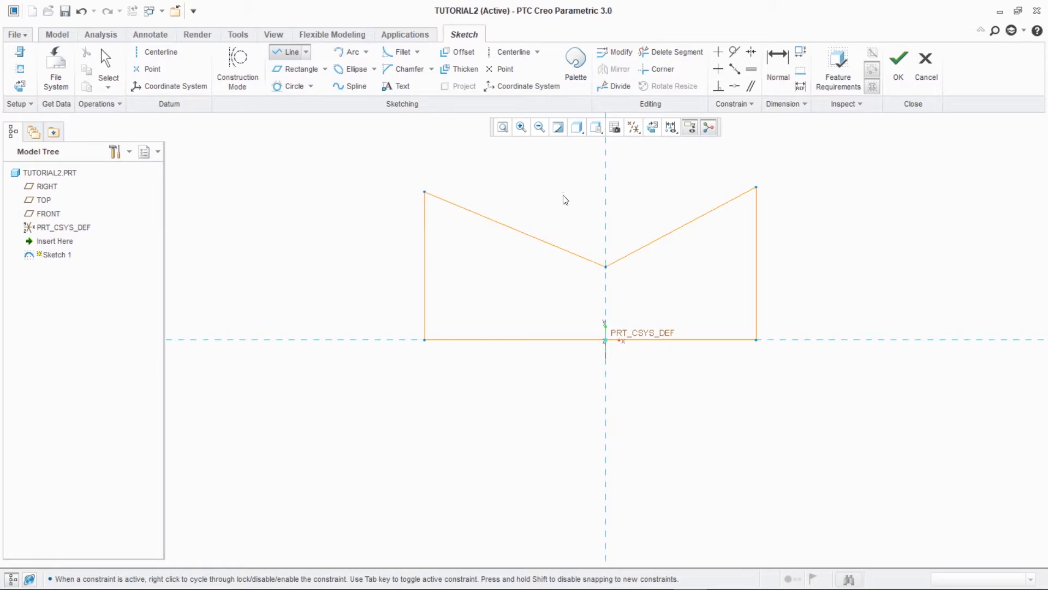
{"action": "middle_click", "coordinate": [325, 163]}
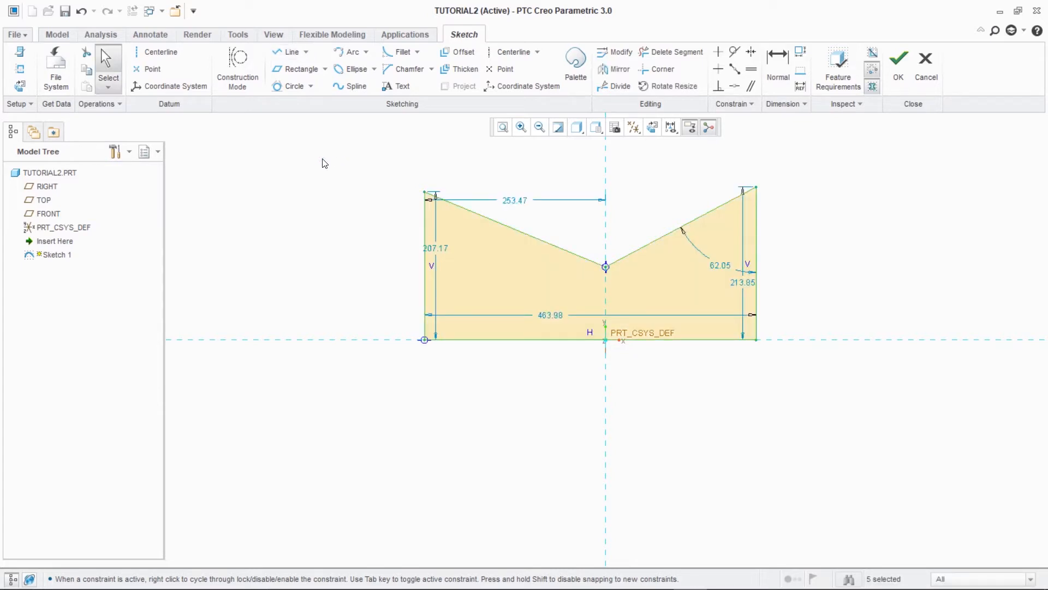
- Move the dimensions of the two side heights and the overall width outside the profile
{"action": "left_click_drag", "start_coordinate": [434, 249], "coordinate": [323, 240]}
{"action": "left_click_drag", "start_coordinate": [550, 315], "coordinate": [554, 416]}
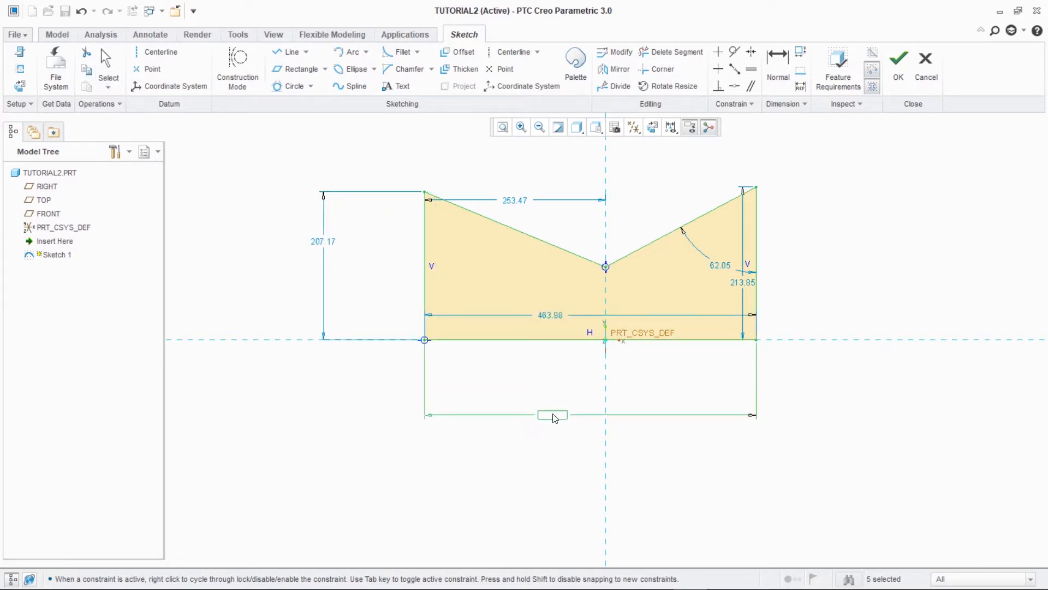
{"action": "left_click_drag", "start_coordinate": [742, 283], "coordinate": [852, 290]}
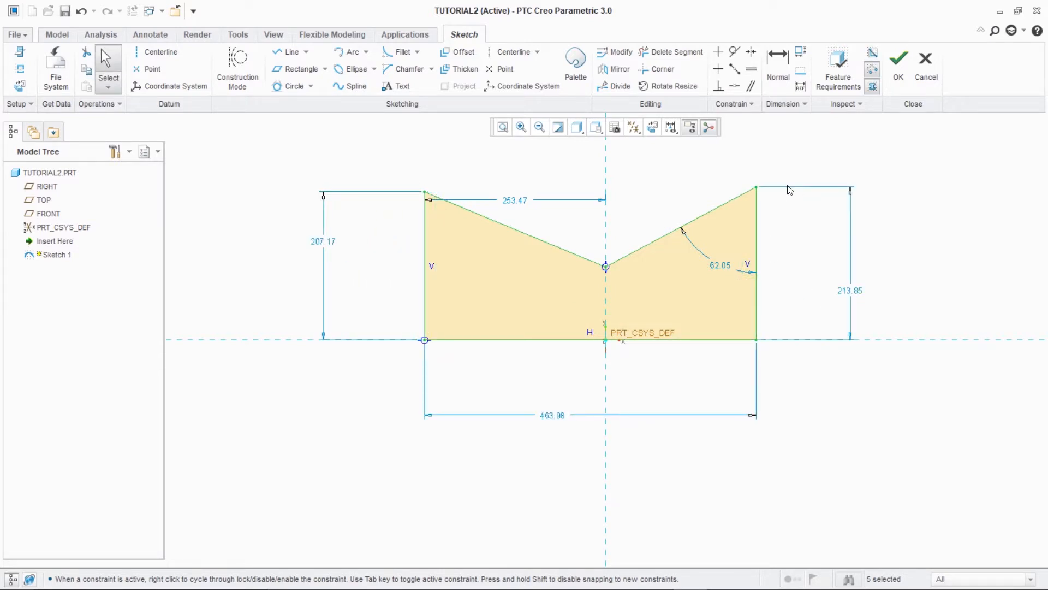
- Dimension the angle between the two sloping lines of the V-notch
{"action": "left_click", "coordinate": [778, 70]}
{"action": "left_click", "coordinate": [556, 249]}
{"action": "left_click", "coordinate": [632, 252]}
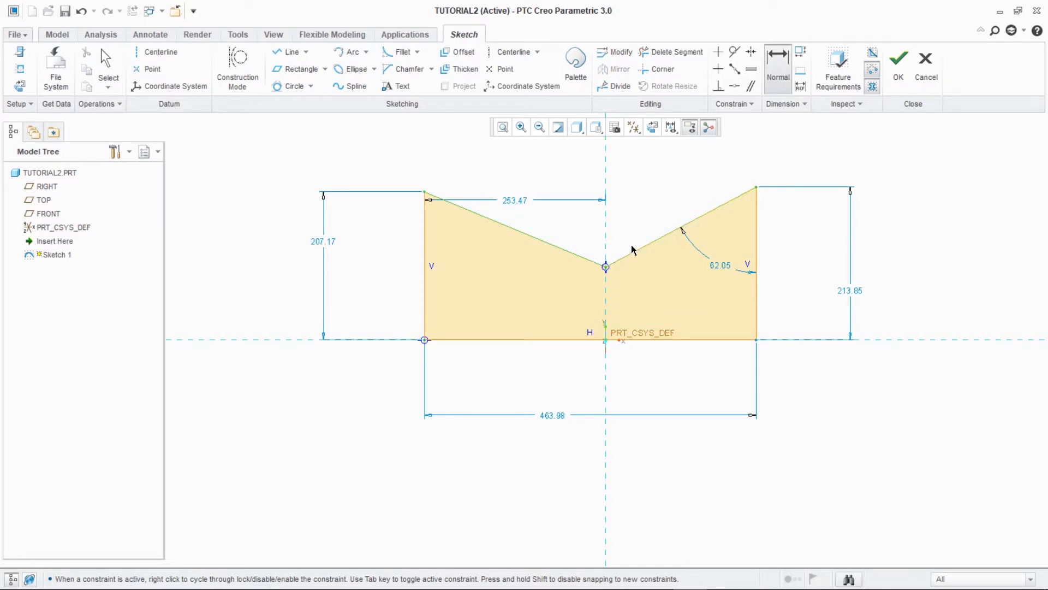
{"action": "middle_click", "coordinate": [613, 223]}
{"action": "middle_click", "coordinate": [658, 178]}
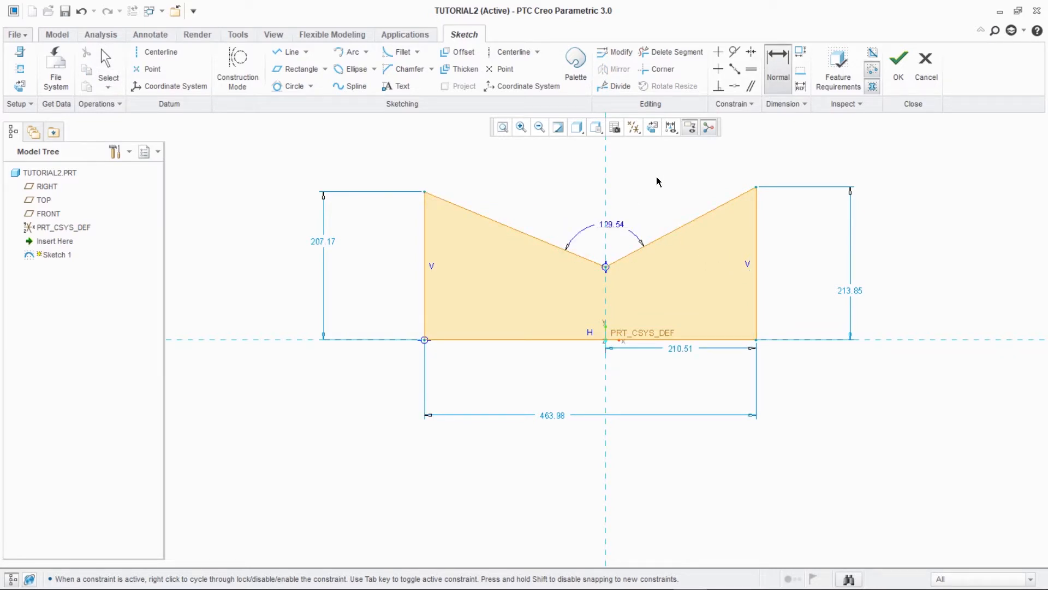
{"action": "middle_click", "coordinate": [245, 159]}
- Open all the sketch dimensions for modification together, with immediate regeneration turned off
{"action": "mouse_move", "coordinate": [246, 157]}
{"action": "left_mouse_down"}
{"action": "mouse_move", "coordinate": [335, 227]}
{"action": "mouse_move", "coordinate": [707, 424]}
{"action": "mouse_move", "coordinate": [910, 491]}
{"action": "left_mouse_up"}
{"action": "right_click", "coordinate": [239, 182]}
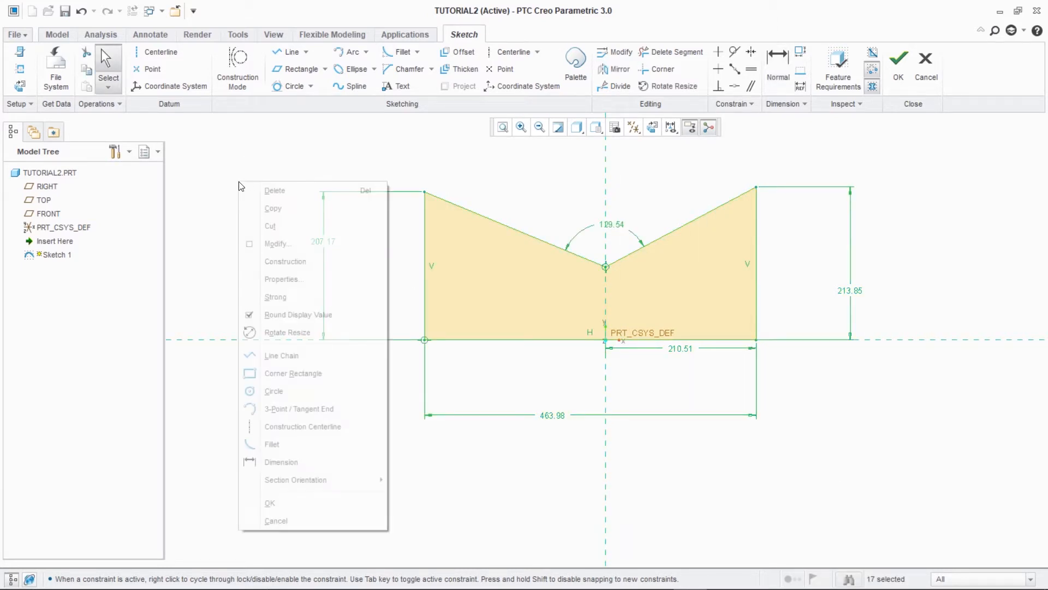
{"action": "left_click", "coordinate": [303, 246]}
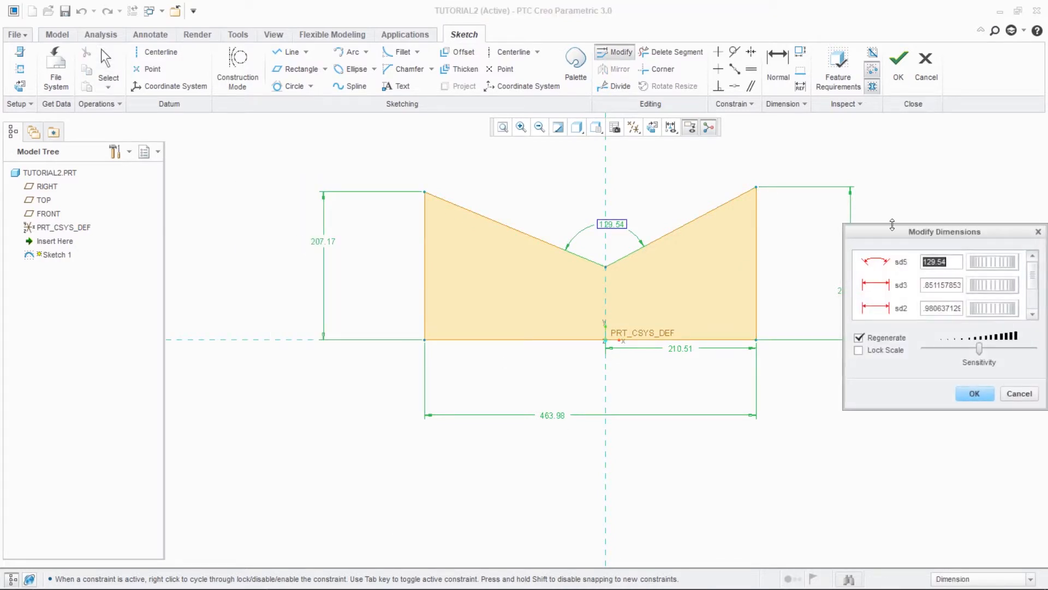
{"action": "left_click", "coordinate": [862, 336]}
{"action": "left_click_drag", "start_coordinate": [935, 233], "coordinate": [136, 162]}
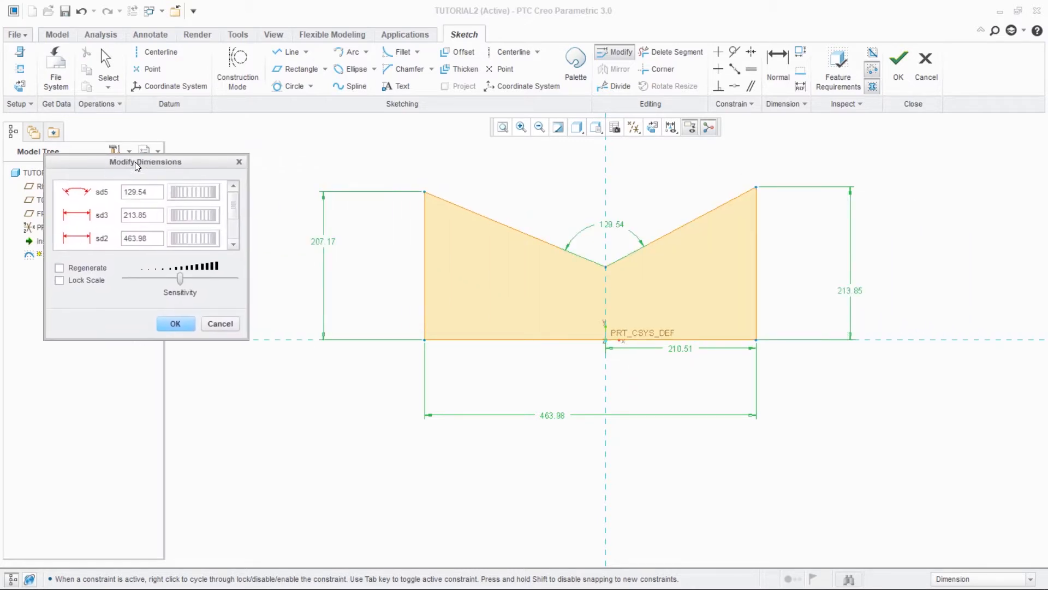
- Set the notch angle to 120 degrees, the right side height to 45 and the overall width to 120
{"action": "double_click", "coordinate": [145, 192]}
{"action": "type", "text": "120"}
{"action": "key", "text": "Tab"}
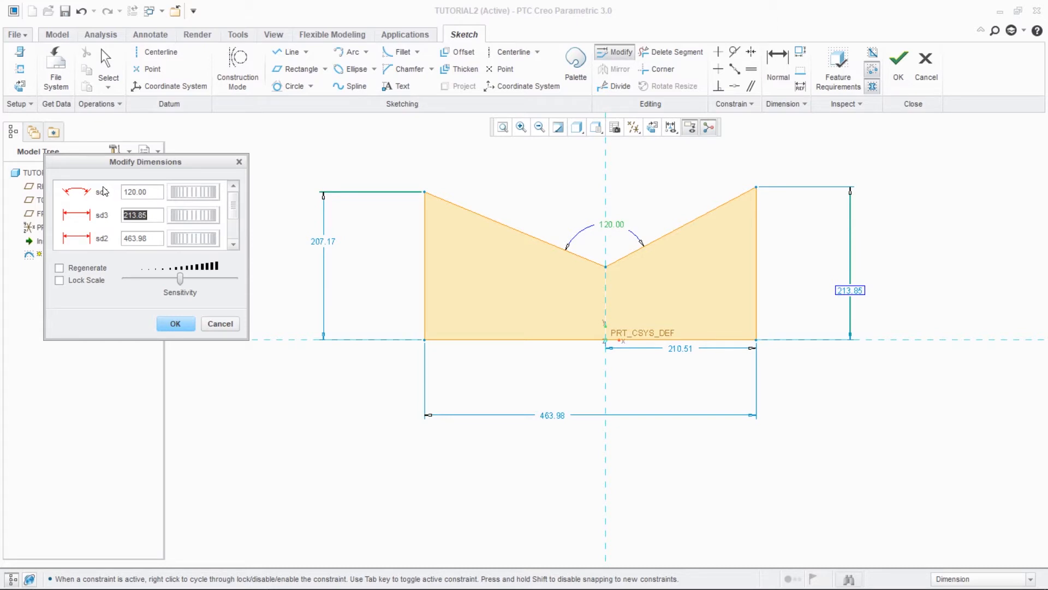
{"action": "type", "text": "45"}
{"action": "key", "text": "Tab"}
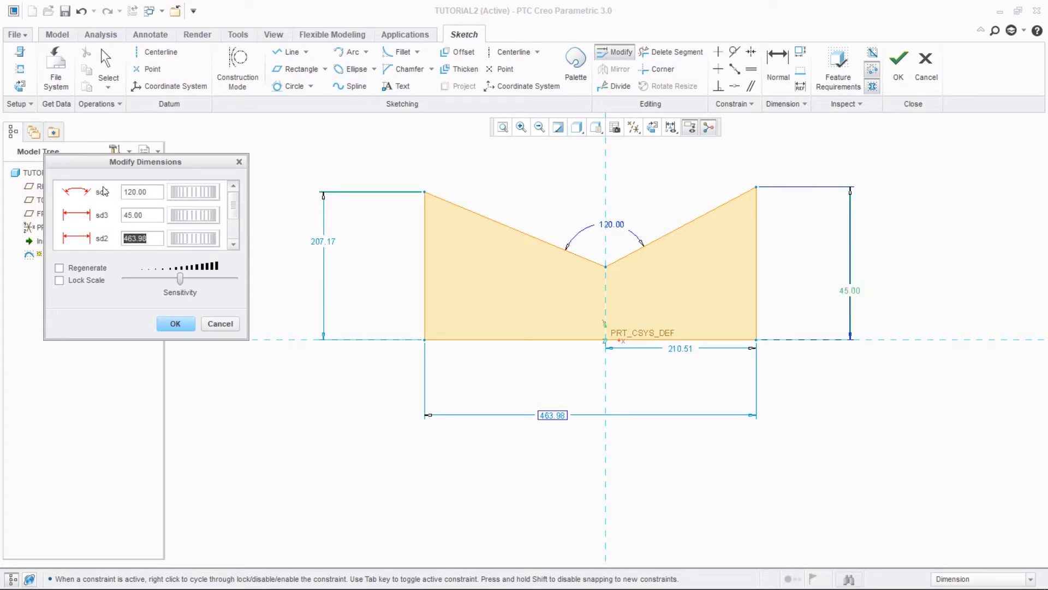
{"action": "type", "text": "120"}
{"action": "key", "text": "Tab"}
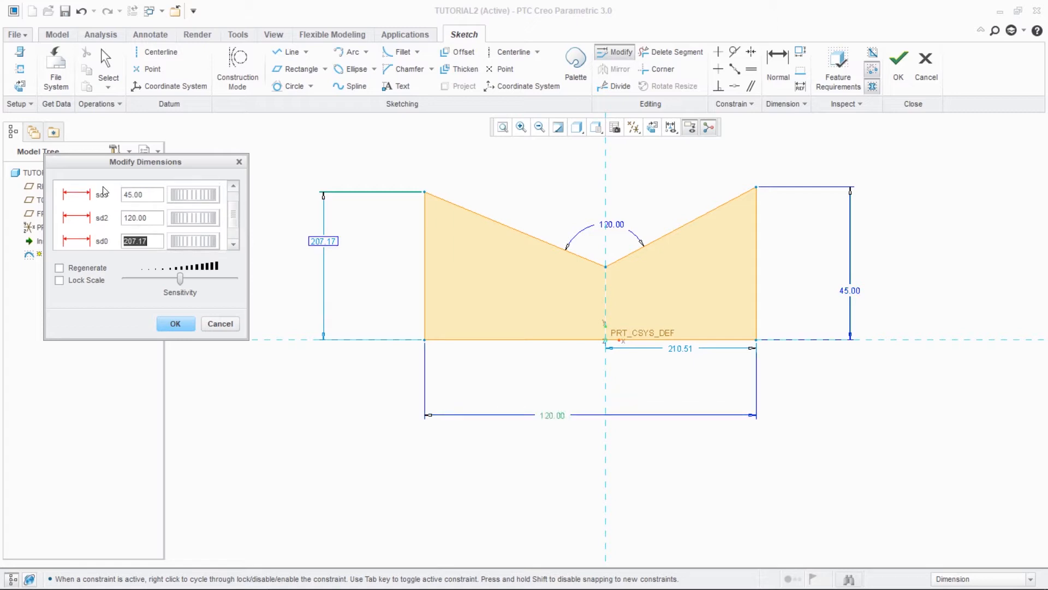
- Set the left side height to 45 and the distance from the vertical reference to the right side to 60, and apply all the dimension changes
{"action": "type", "text": "45"}
{"action": "key", "text": "Tab"}
{"action": "type", "text": "120"}
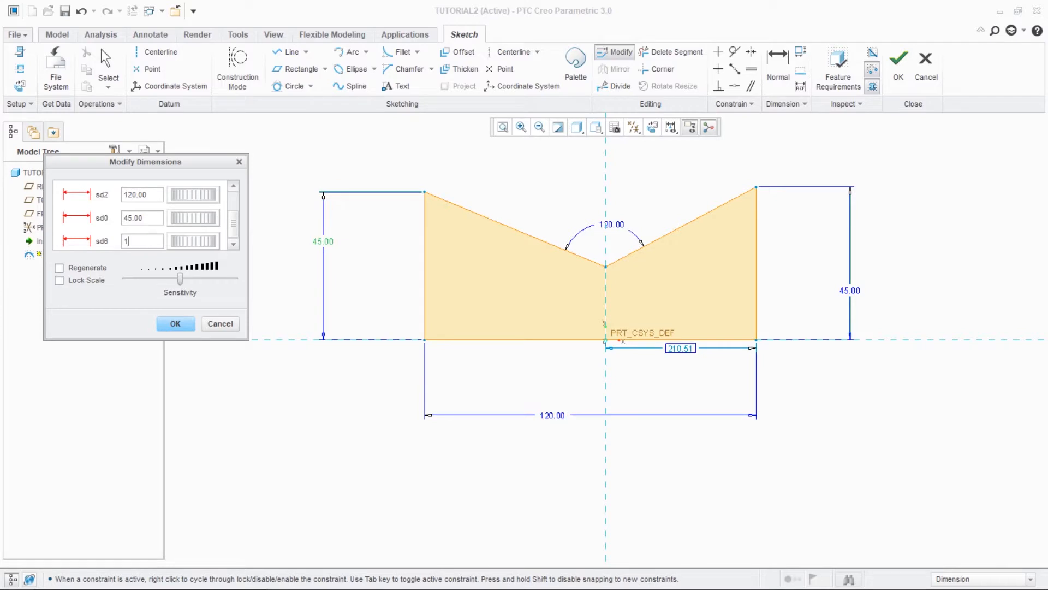
{"action": "key", "text": "Tab"}
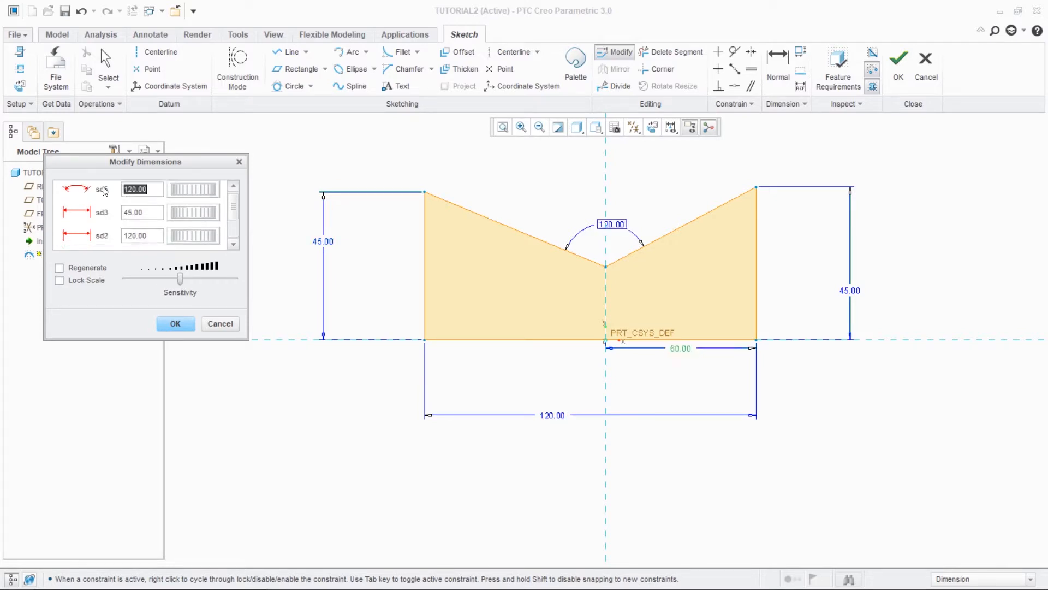
{"action": "left_click", "coordinate": [174, 321]}
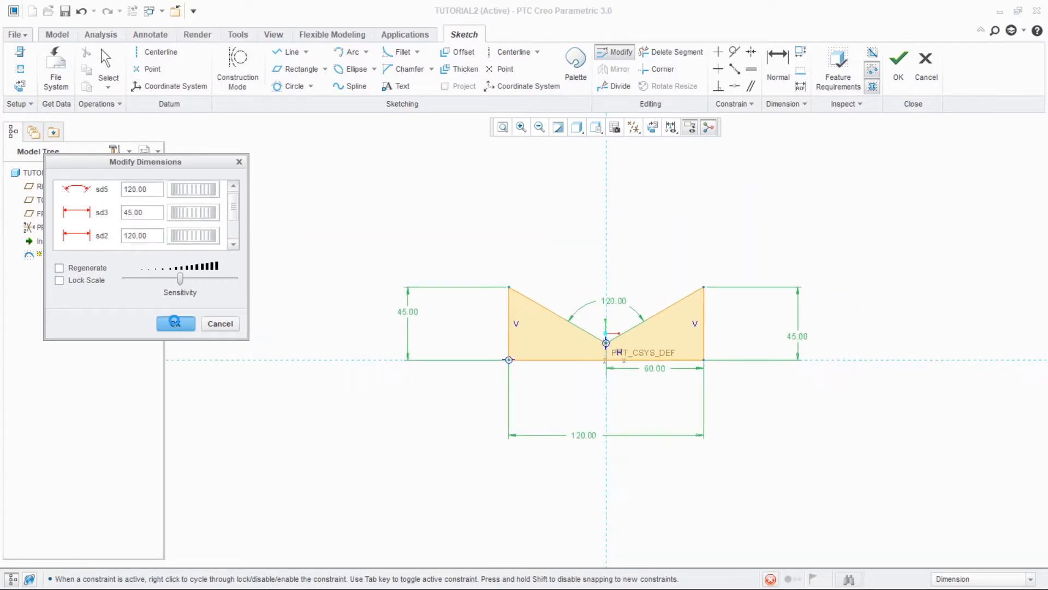
{"action": "left_click", "coordinate": [518, 206]}
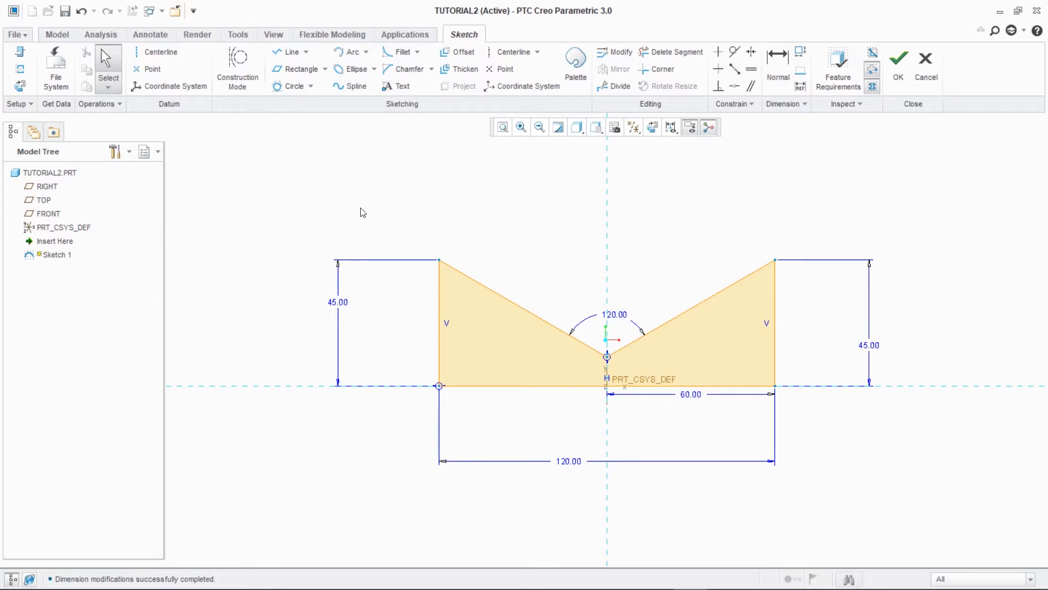
- Delete all segments of the V-notched profile and return the sketch to its 2D orientation
{"action": "middle_click_drag", "start_coordinate": [513, 220], "coordinate": [479, 223]}
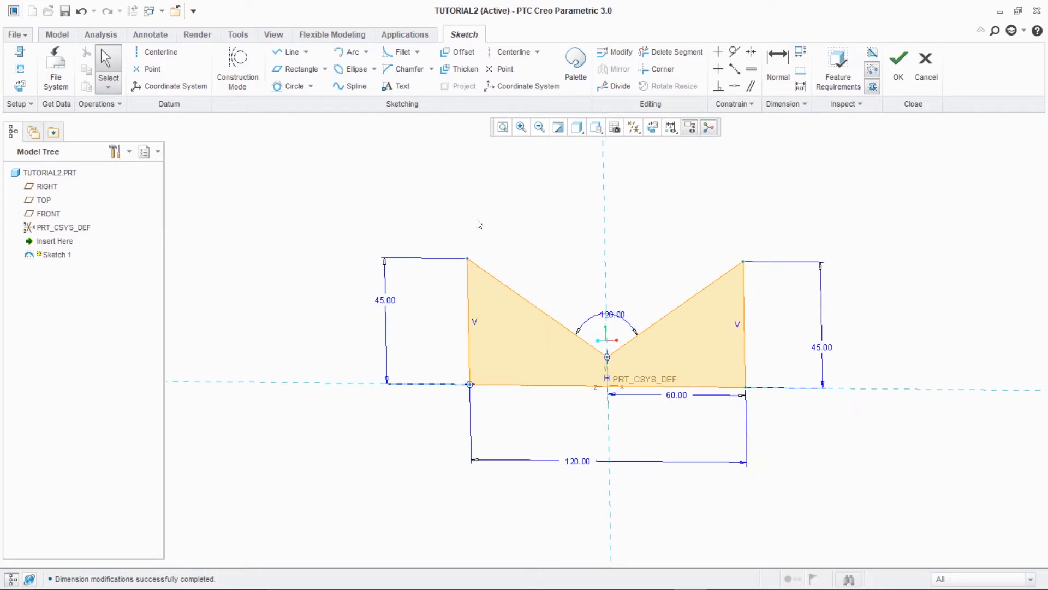
{"action": "left_click", "coordinate": [675, 52]}
{"action": "mouse_move", "coordinate": [647, 301]}
{"action": "left_mouse_down"}
{"action": "mouse_move", "coordinate": [404, 369]}
{"action": "mouse_move", "coordinate": [808, 349]}
{"action": "mouse_move", "coordinate": [587, 380]}
{"action": "left_mouse_up"}
{"action": "mouse_move", "coordinate": [670, 381]}
{"action": "left_mouse_down"}
{"action": "mouse_move", "coordinate": [640, 415]}
{"action": "mouse_move", "coordinate": [562, 375]}
{"action": "left_mouse_up"}
{"action": "left_click", "coordinate": [652, 127]}
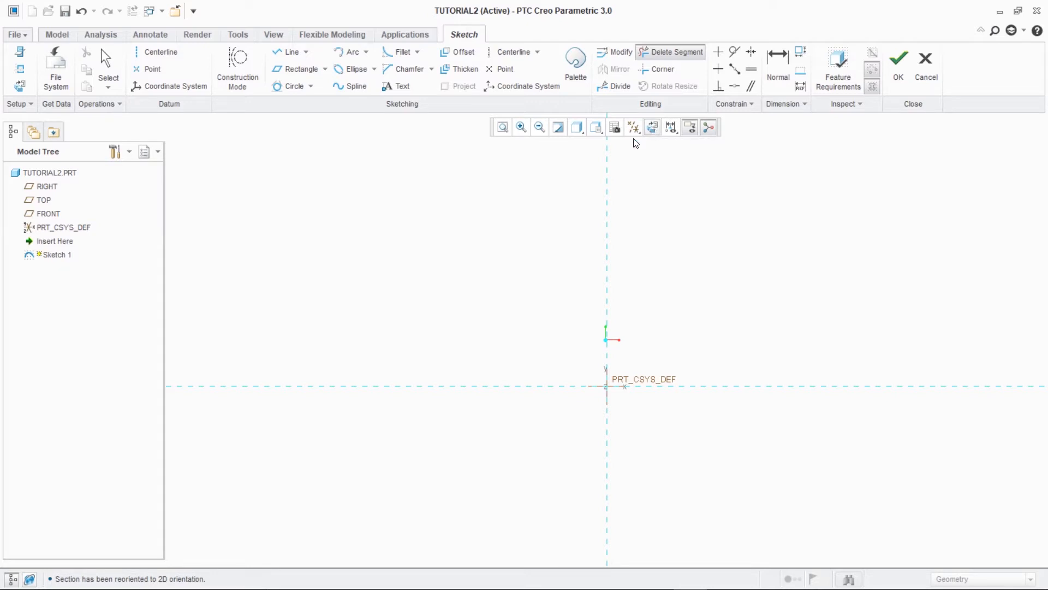
{"action": "left_click", "coordinate": [288, 71]}
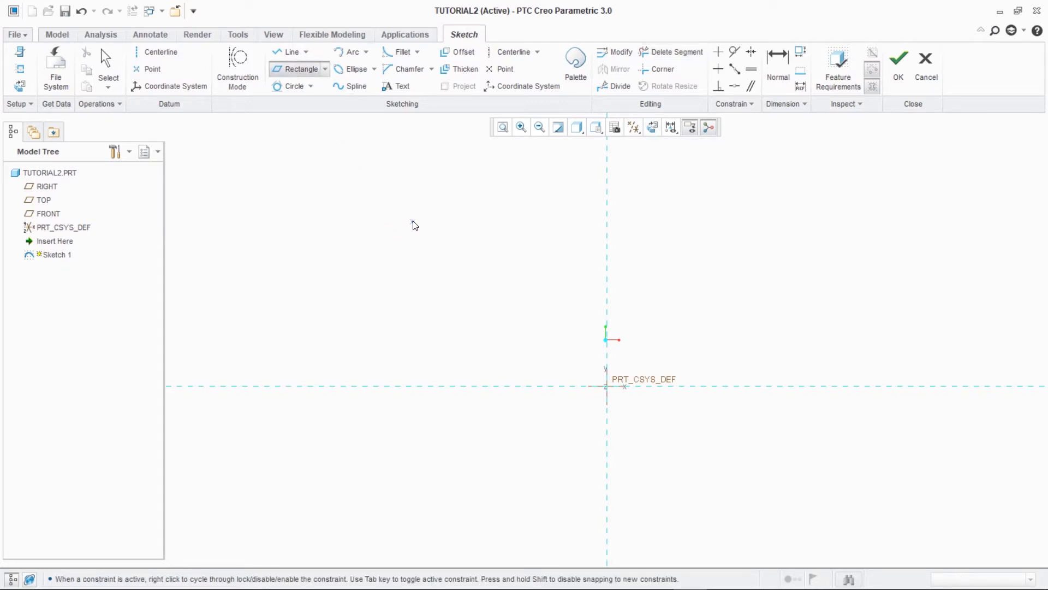
{"action": "left_click", "coordinate": [396, 236]}
{"action": "middle_click", "coordinate": [527, 284]}
- Sketch a corner rectangle about 172 wide and 100 high around the origin
{"action": "left_click", "coordinate": [325, 69]}
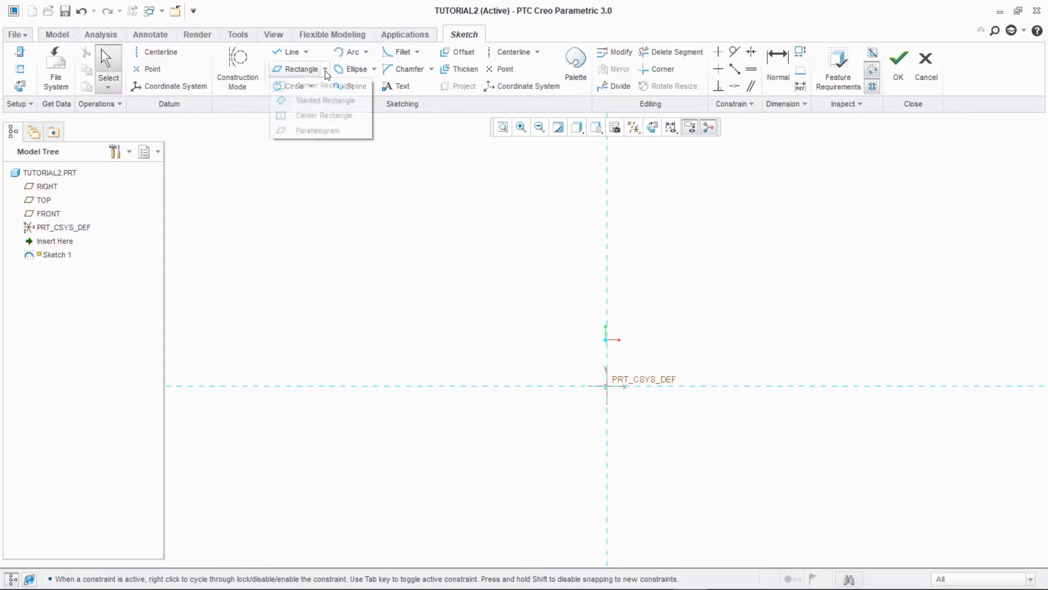
{"action": "left_click", "coordinate": [319, 82]}
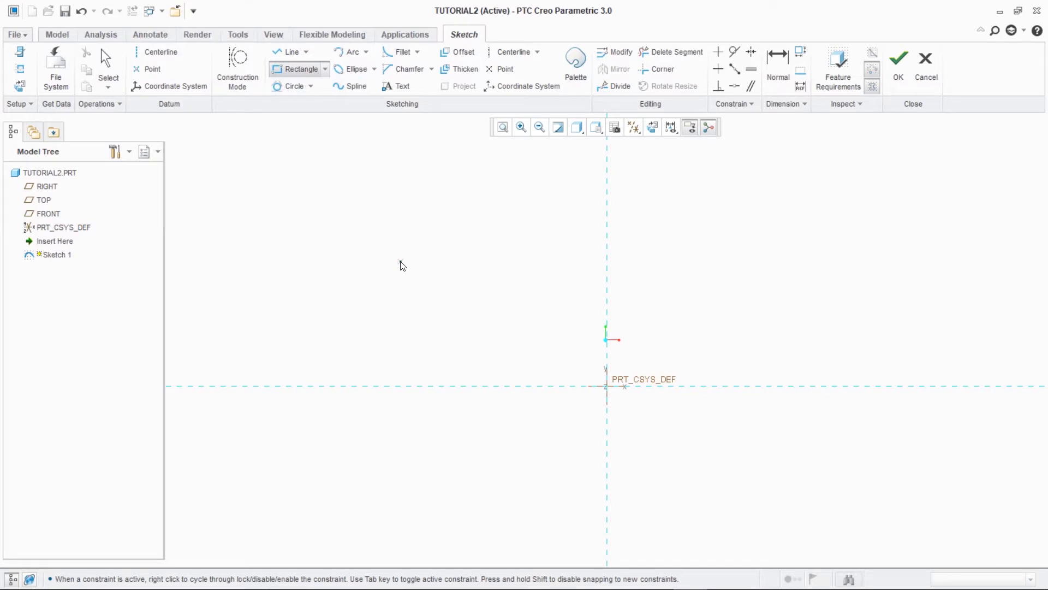
{"action": "left_click", "coordinate": [388, 233]}
{"action": "left_click", "coordinate": [419, 269]}
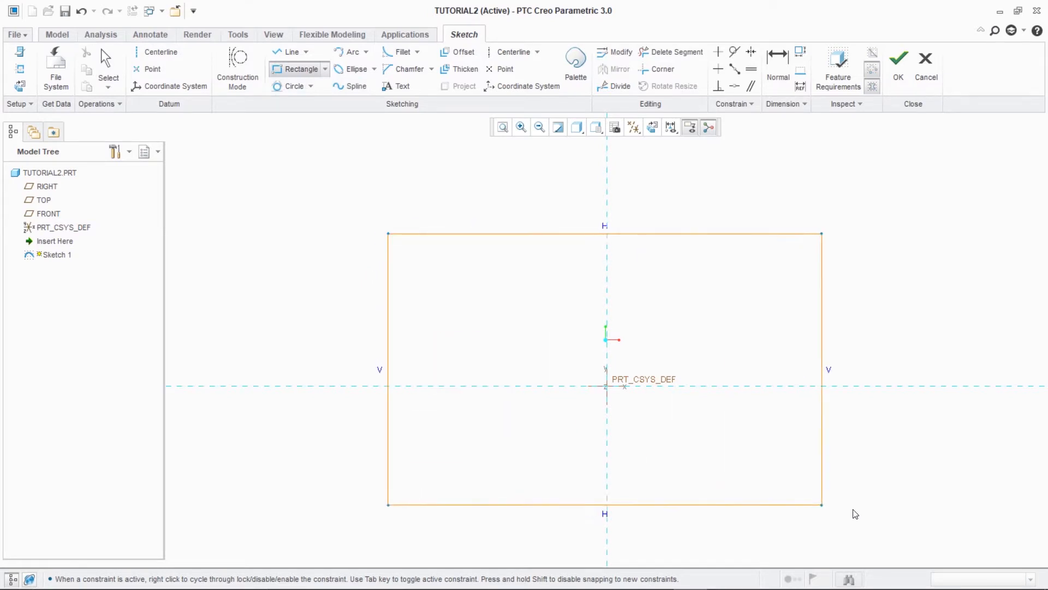
{"action": "left_click", "coordinate": [870, 512]}
{"action": "middle_click", "coordinate": [920, 302]}
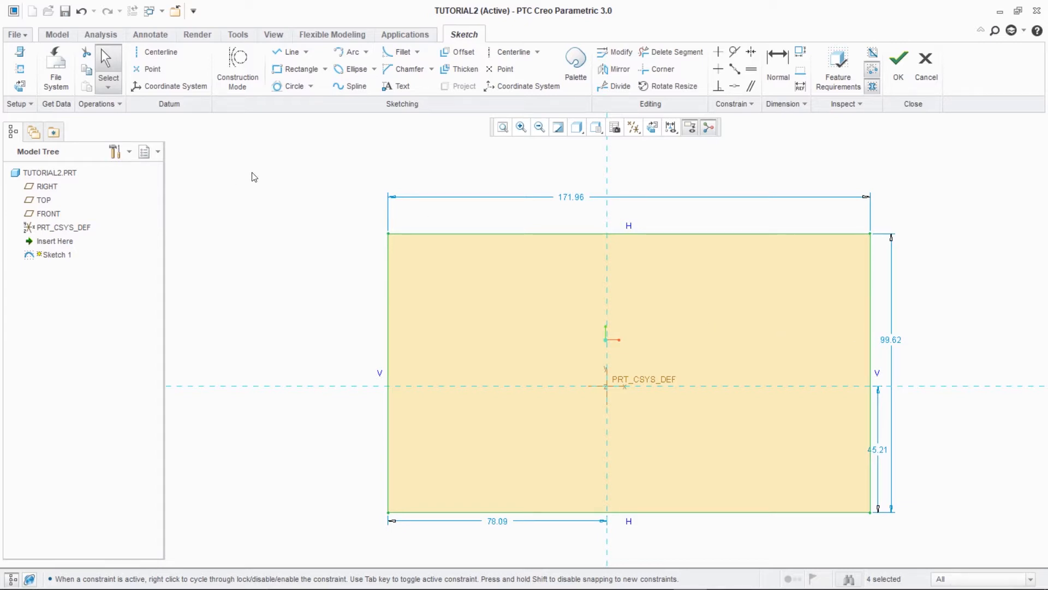
- Modify all dimensions of the rectangle together with regeneration turned off, setting its height to 60 and its width to 80
{"action": "mouse_move", "coordinate": [248, 162]}
{"action": "left_mouse_down"}
{"action": "mouse_move", "coordinate": [365, 297]}
{"action": "mouse_move", "coordinate": [762, 547]}
{"action": "mouse_move", "coordinate": [937, 579]}
{"action": "mouse_move", "coordinate": [906, 552]}
{"action": "left_mouse_up"}
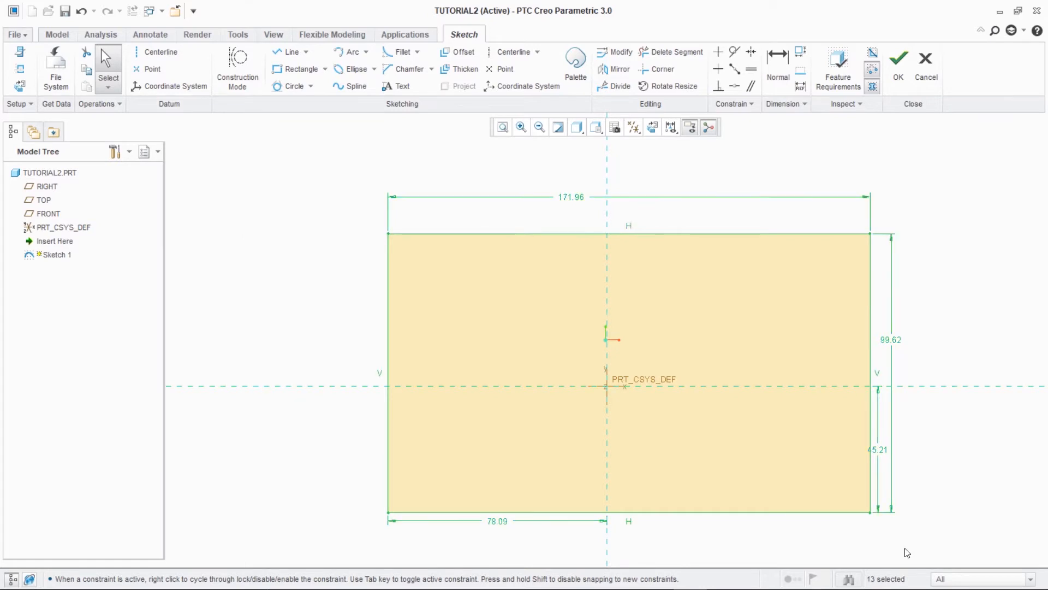
{"action": "right_click", "coordinate": [250, 187]}
{"action": "left_click", "coordinate": [285, 244]}
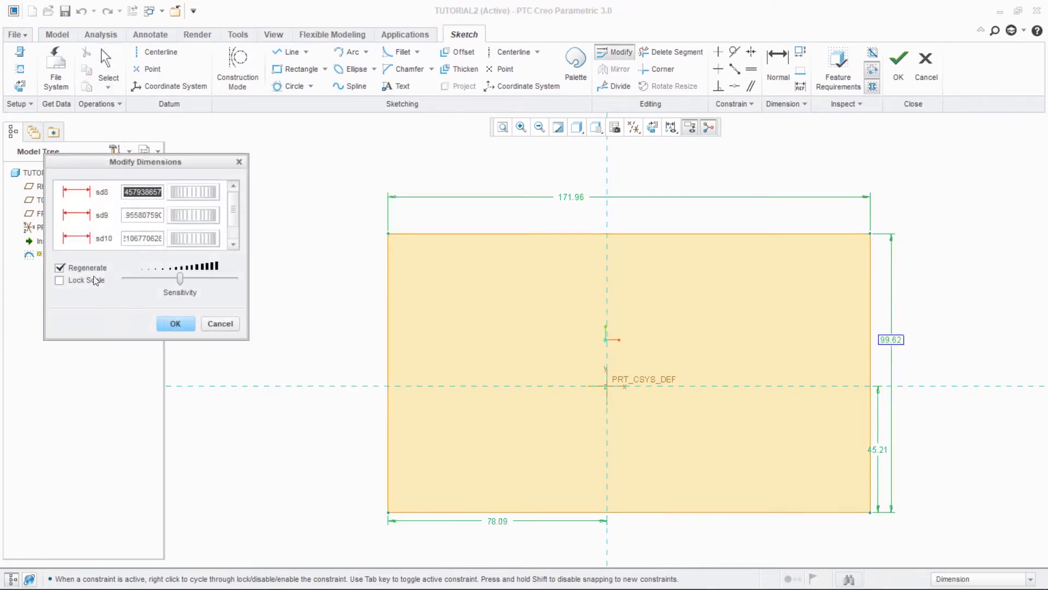
{"action": "double_click", "coordinate": [143, 194]}
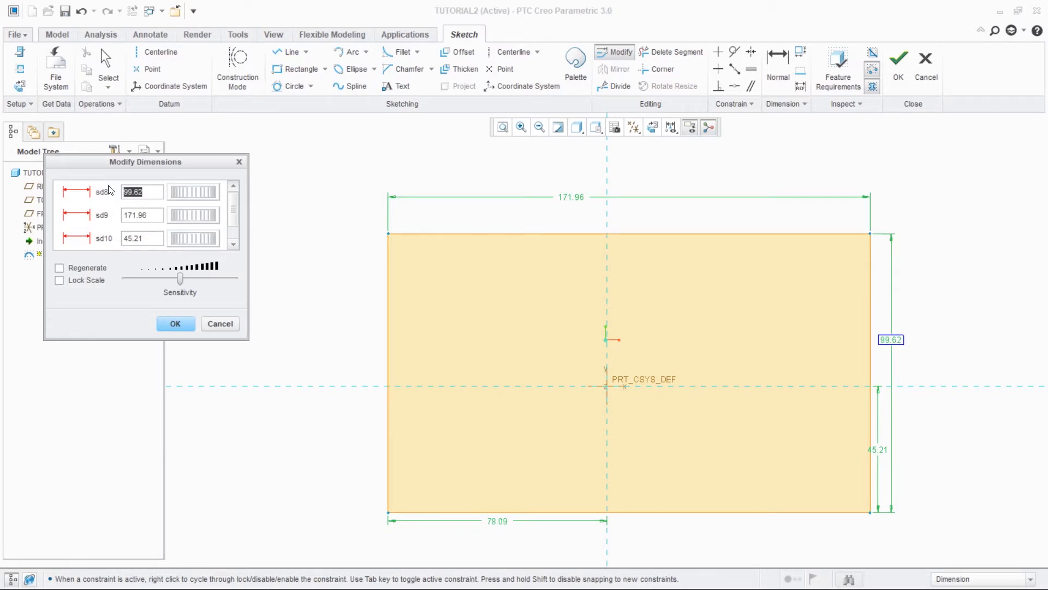
{"action": "type", "text": "60"}
{"action": "key", "text": "Tab"}
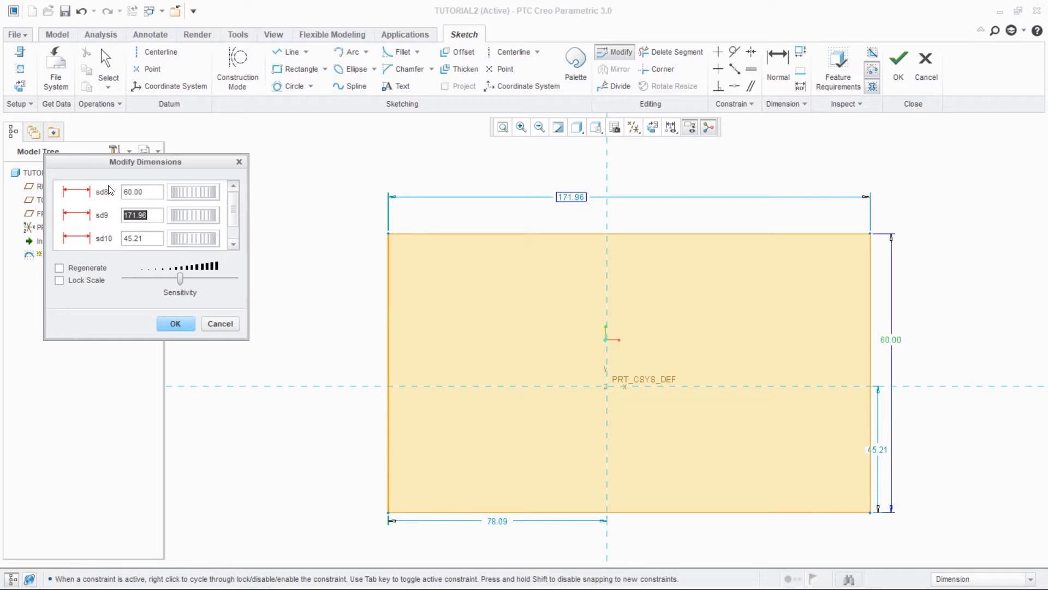
{"action": "type", "text": "80"}
{"action": "key", "text": "Tab"}
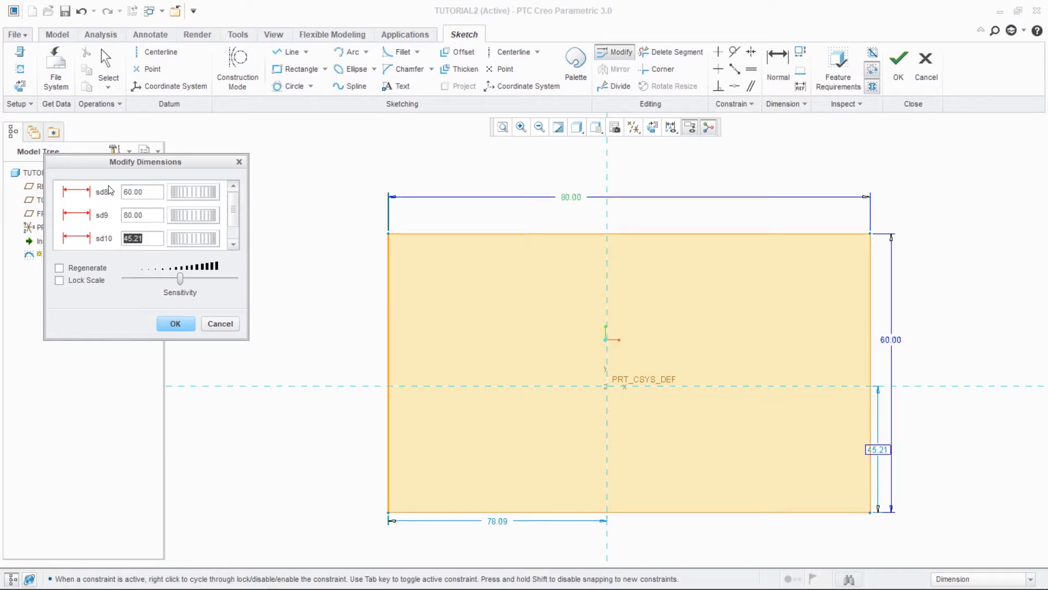
- Set the bottom edge's distance from the horizontal reference to 30 and the left edge's distance from the vertical reference to 40, and apply the changes
{"action": "type", "text": "30"}
{"action": "key", "text": "Tab"}
{"action": "type", "text": "40"}
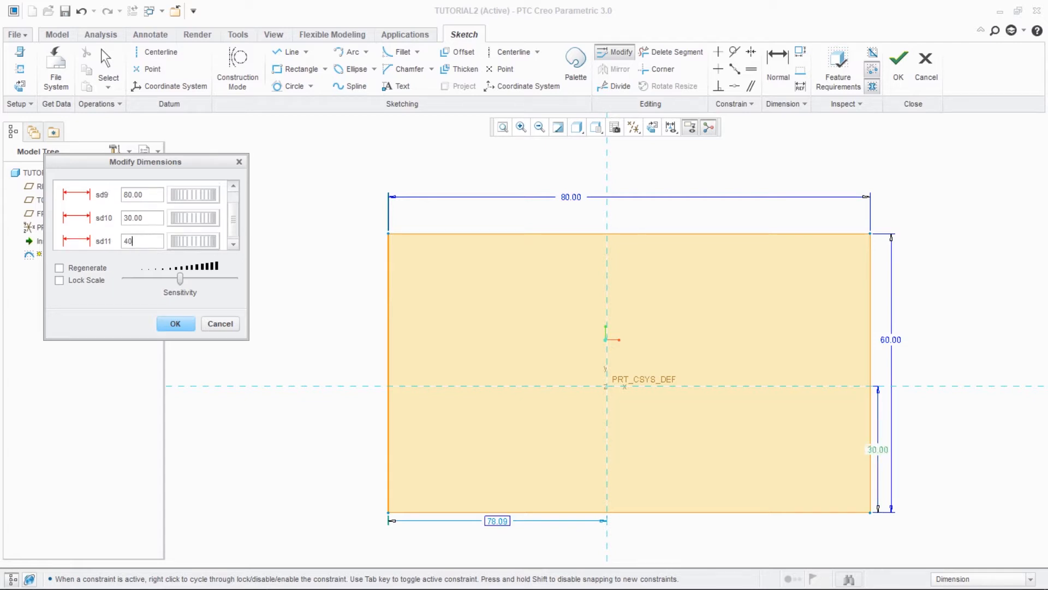
{"action": "key", "text": "Tab"}
{"action": "left_click", "coordinate": [171, 323]}
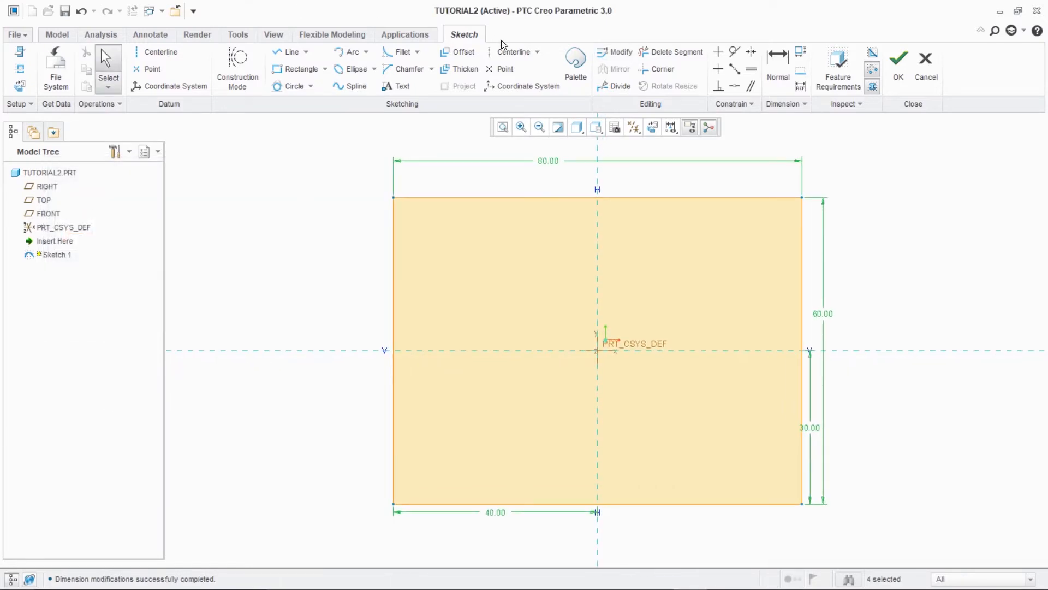
- Sketch a center rectangle at the origin as a square about 42 wide, inside the outer rectangle
{"action": "left_click", "coordinate": [291, 69]}
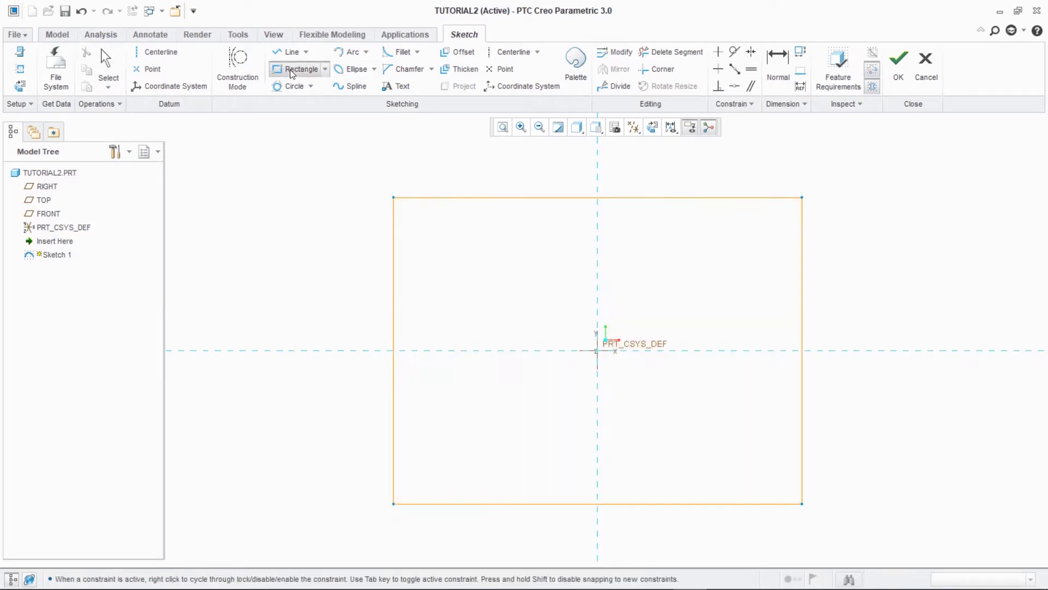
{"action": "left_click", "coordinate": [324, 70]}
{"action": "left_click", "coordinate": [324, 115]}
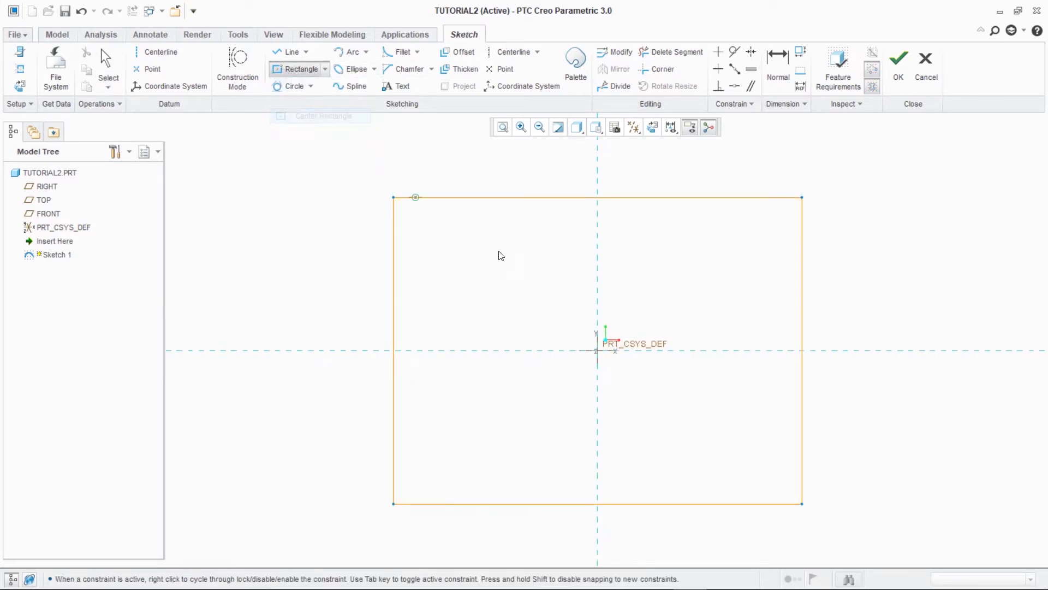
{"action": "left_click", "coordinate": [598, 350]}
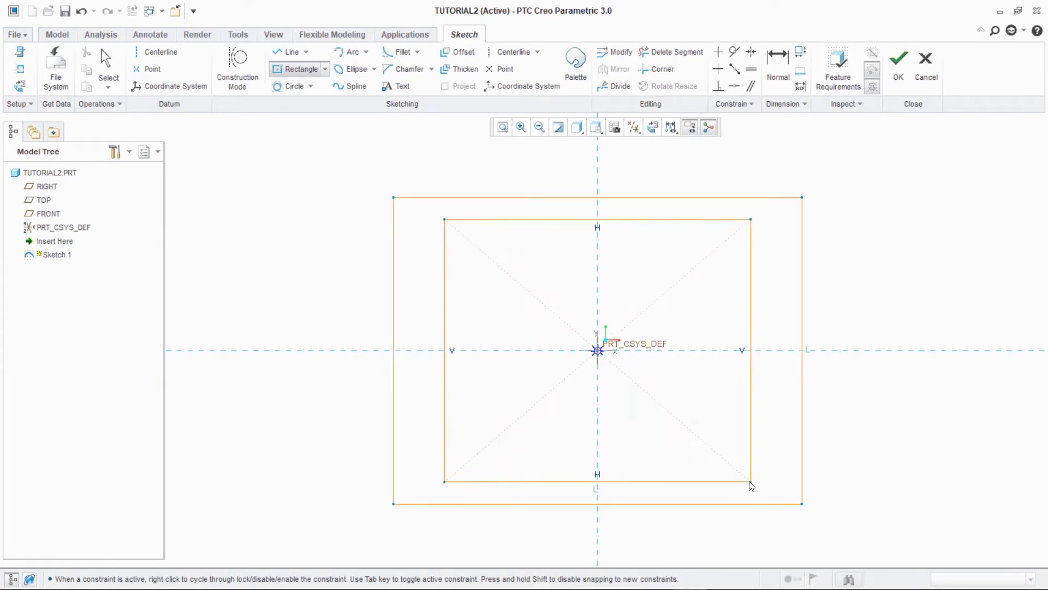
{"action": "left_click", "coordinate": [708, 462]}
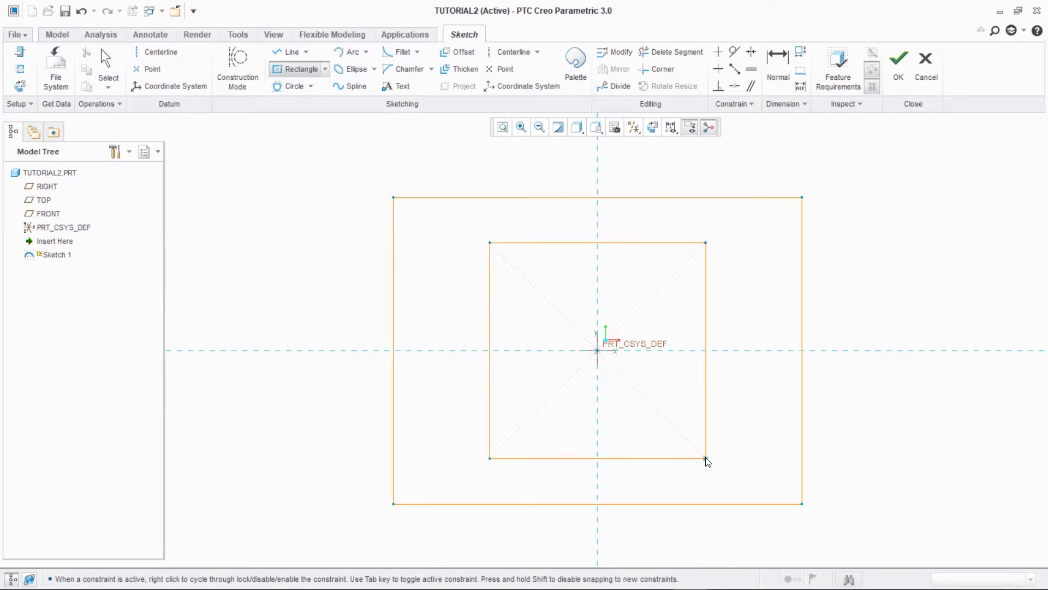
- Dimension the width of the inner square as 40
{"action": "left_click", "coordinate": [776, 53]}
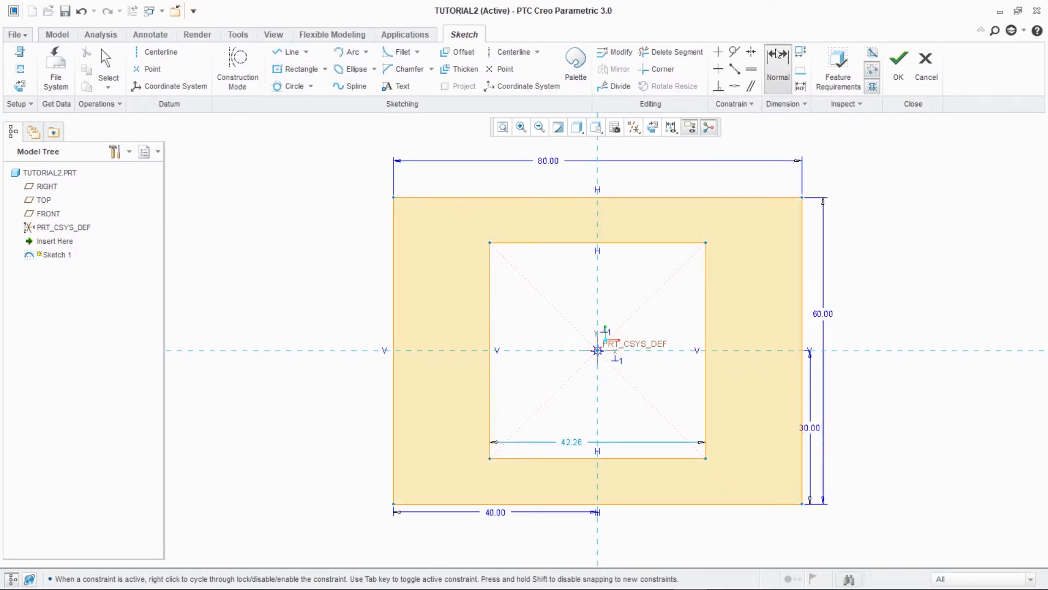
{"action": "left_click", "coordinate": [568, 440]}
{"action": "middle_click", "coordinate": [568, 442]}
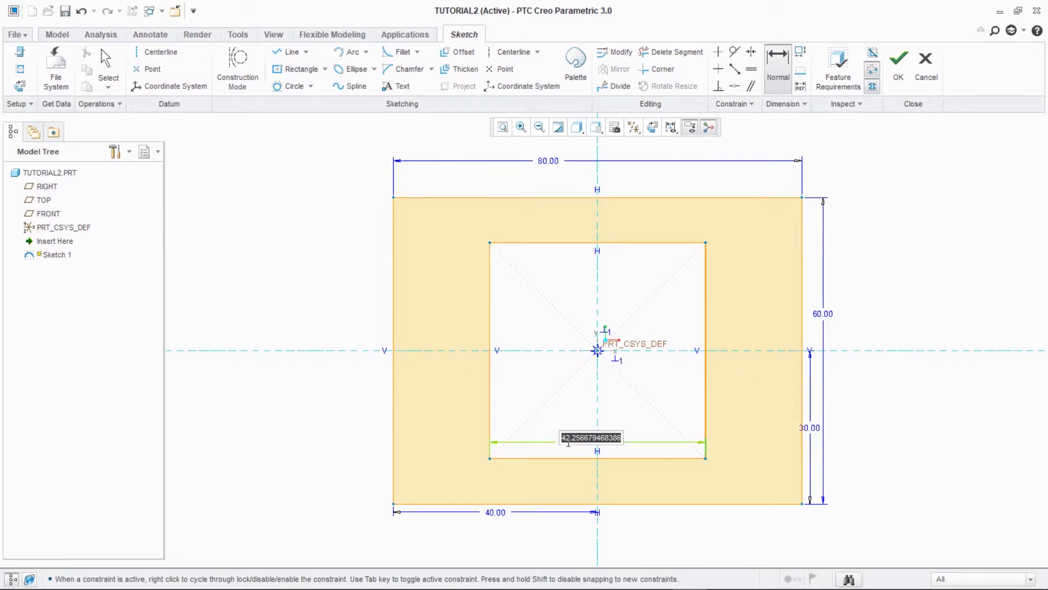
{"action": "type", "text": "40"}
{"action": "key", "text": "Return"}
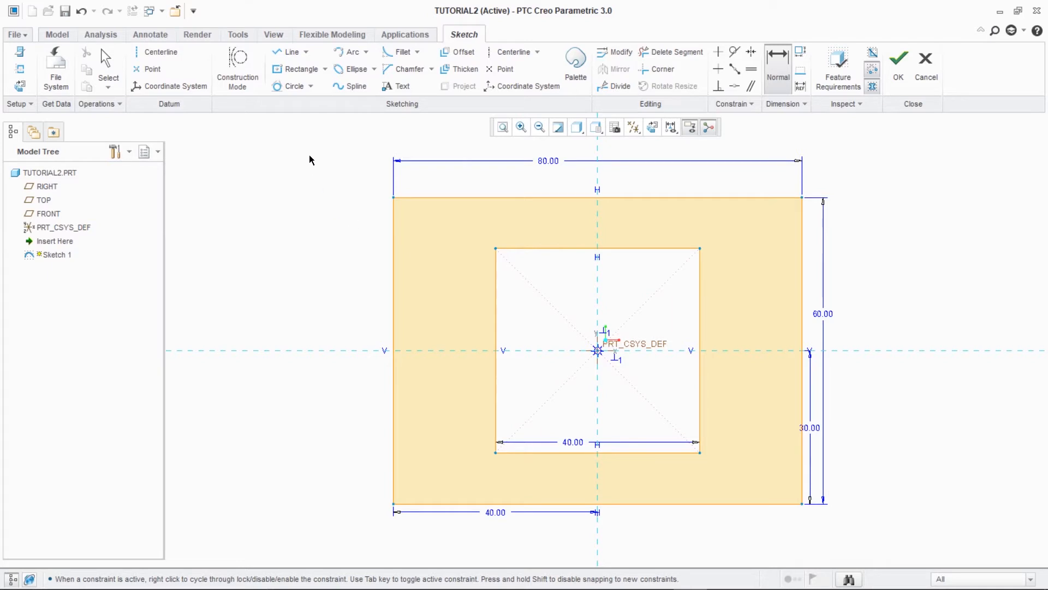
- Draw horizontal lines from the inner square's two upper corners to the vertical sides of the outer rectangle
{"action": "left_click", "coordinate": [291, 52]}
{"action": "left_click", "coordinate": [496, 249]}
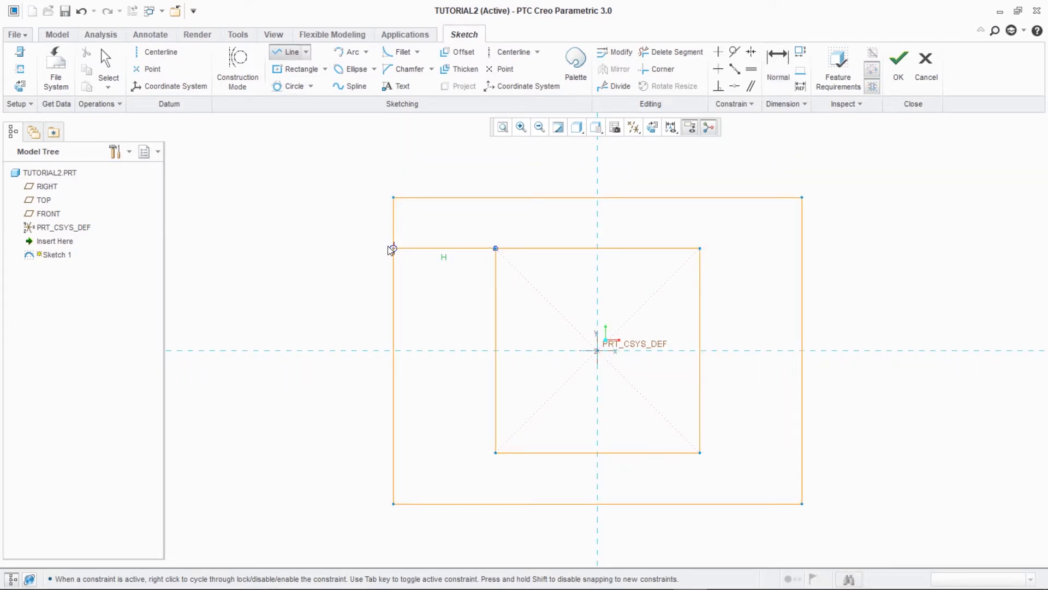
{"action": "left_click", "coordinate": [393, 249]}
{"action": "middle_click", "coordinate": [627, 248]}
{"action": "left_click", "coordinate": [700, 248]}
{"action": "left_click", "coordinate": [802, 249]}
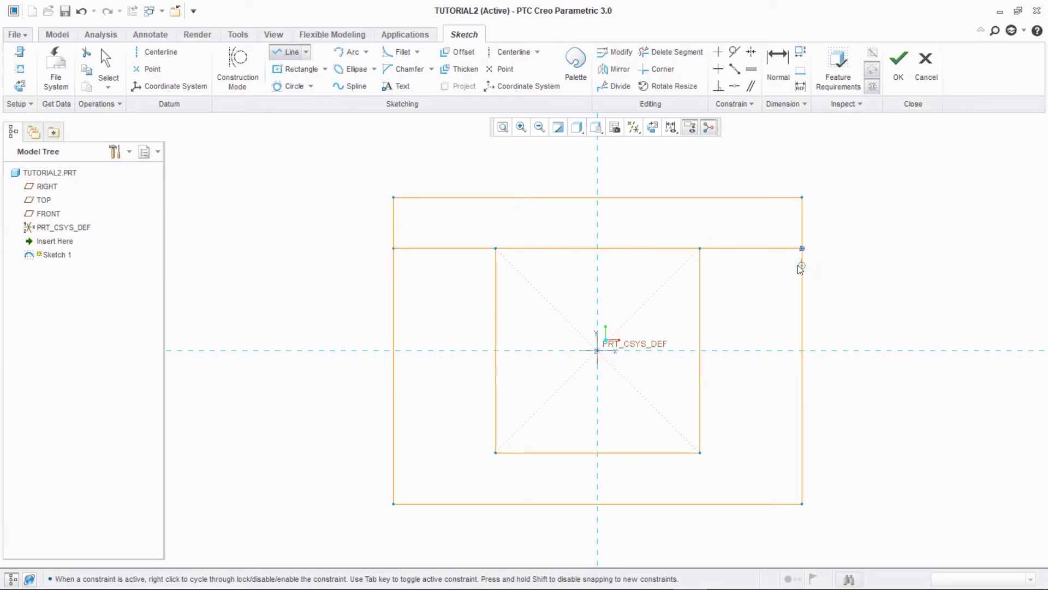
- Draw horizontal lines from the inner square's two lower corners to the vertical sides of the outer rectangle
{"action": "left_click", "coordinate": [496, 453]}
{"action": "left_click", "coordinate": [393, 452]}
{"action": "middle_click", "coordinate": [683, 454]}
{"action": "left_click", "coordinate": [700, 452]}
{"action": "left_click", "coordinate": [801, 452]}
{"action": "middle_click", "coordinate": [835, 399]}
- Delete the middle segments of both outer vertical sides and the inner square's horizontal edges, leaving an I-shaped profile
{"action": "left_click", "coordinate": [677, 52]}
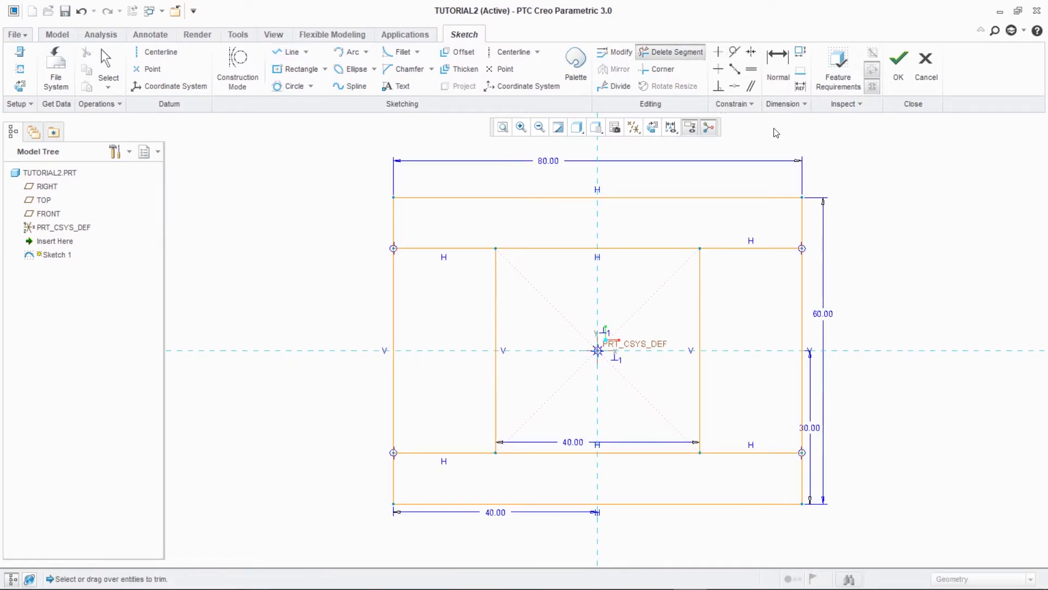
{"action": "mouse_move", "coordinate": [857, 268]}
{"action": "left_mouse_down"}
{"action": "mouse_move", "coordinate": [857, 398]}
{"action": "mouse_move", "coordinate": [809, 402]}
{"action": "left_mouse_up"}
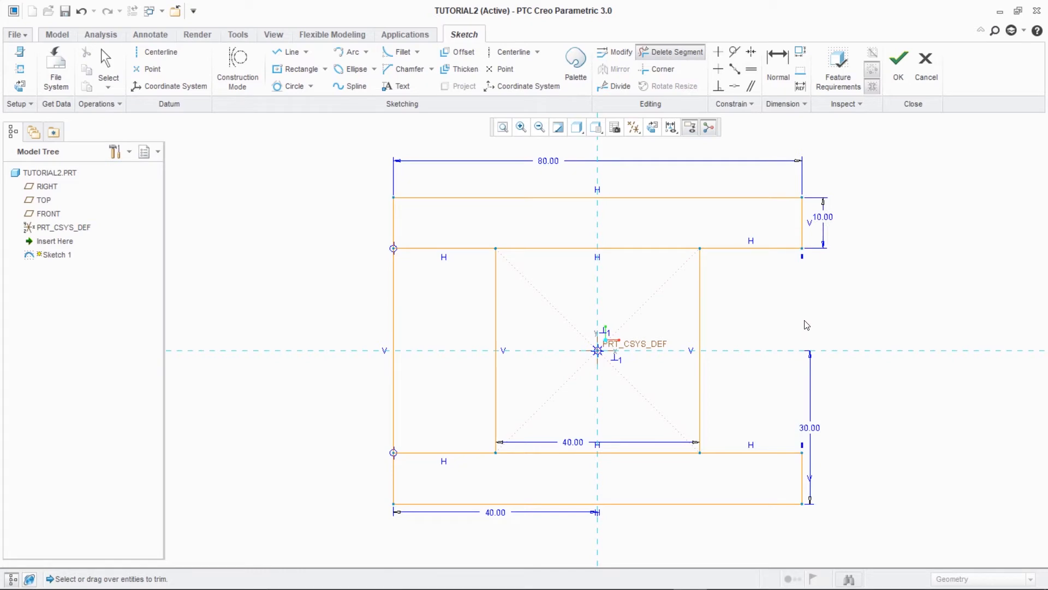
{"action": "mouse_move", "coordinate": [374, 335]}
{"action": "left_mouse_down"}
{"action": "mouse_move", "coordinate": [385, 325]}
{"action": "mouse_move", "coordinate": [388, 403]}
{"action": "left_mouse_up"}
{"action": "mouse_move", "coordinate": [551, 236]}
{"action": "left_mouse_down"}
{"action": "mouse_move", "coordinate": [555, 246]}
{"action": "mouse_move", "coordinate": [651, 243]}
{"action": "mouse_move", "coordinate": [647, 458]}
{"action": "mouse_move", "coordinate": [558, 448]}
{"action": "left_mouse_up"}
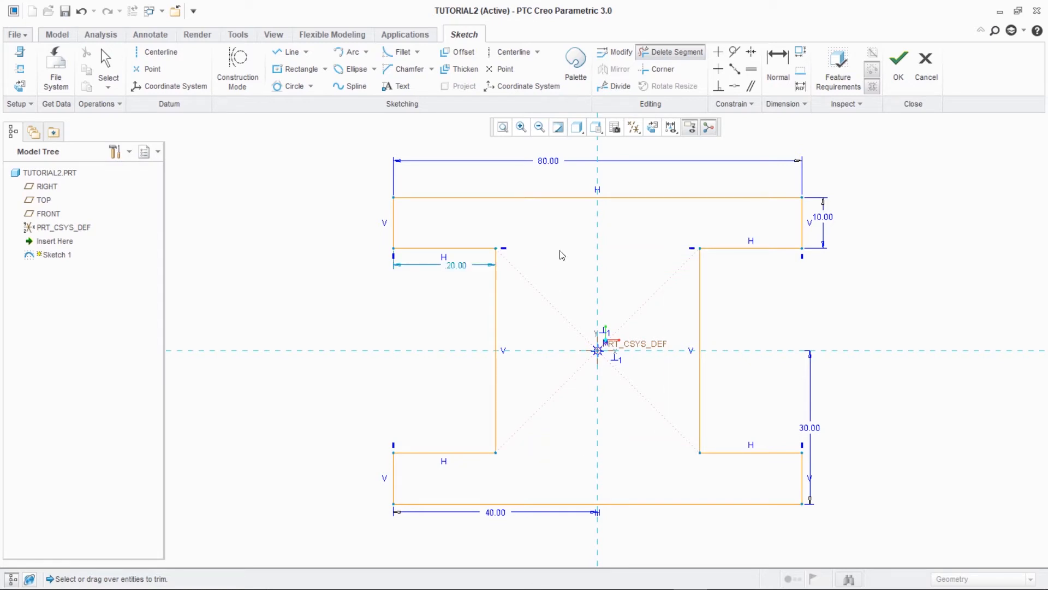
- Sketch a center rectangle at the origin as a square about 20 wide, inside the I-shaped profile
{"action": "left_click", "coordinate": [295, 69]}
{"action": "left_click", "coordinate": [601, 346]}
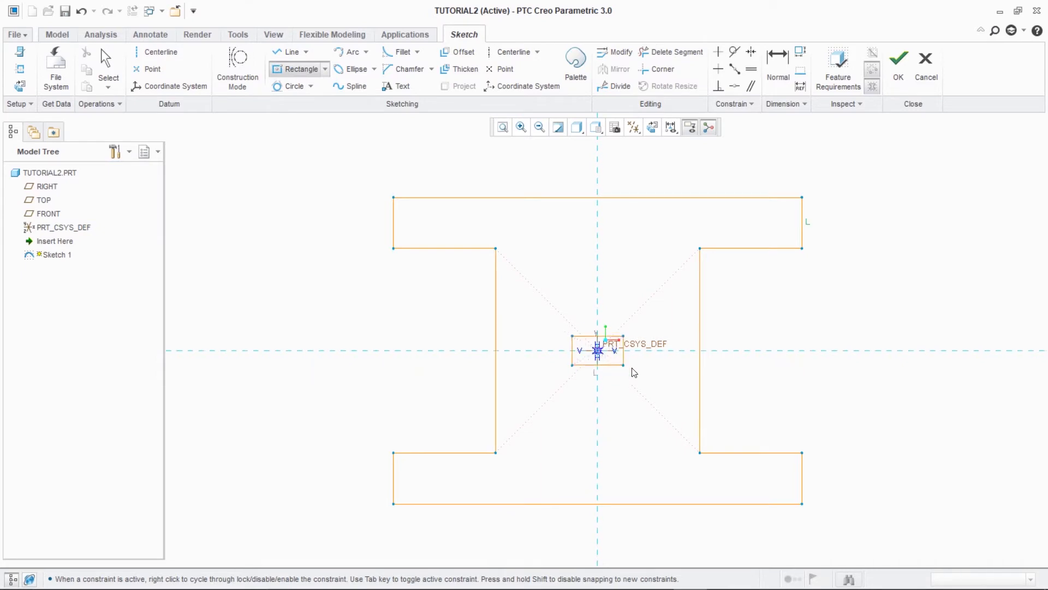
{"action": "left_click", "coordinate": [659, 403]}
- Dimension the width of the small central square as 20 and leave the dimension tool
{"action": "left_click", "coordinate": [776, 78]}
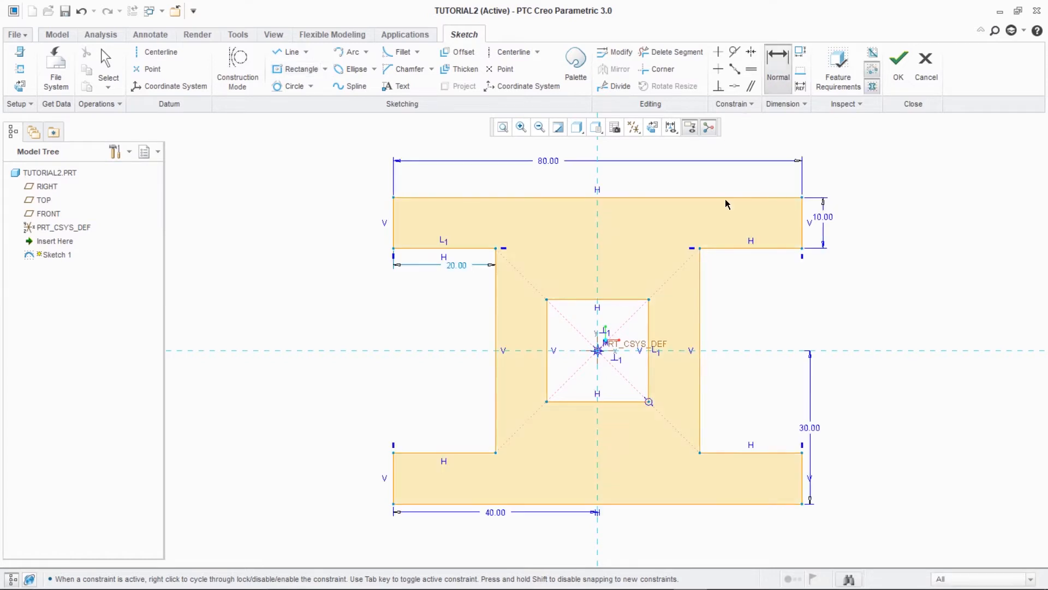
{"action": "left_click", "coordinate": [586, 403]}
{"action": "middle_click", "coordinate": [583, 415]}
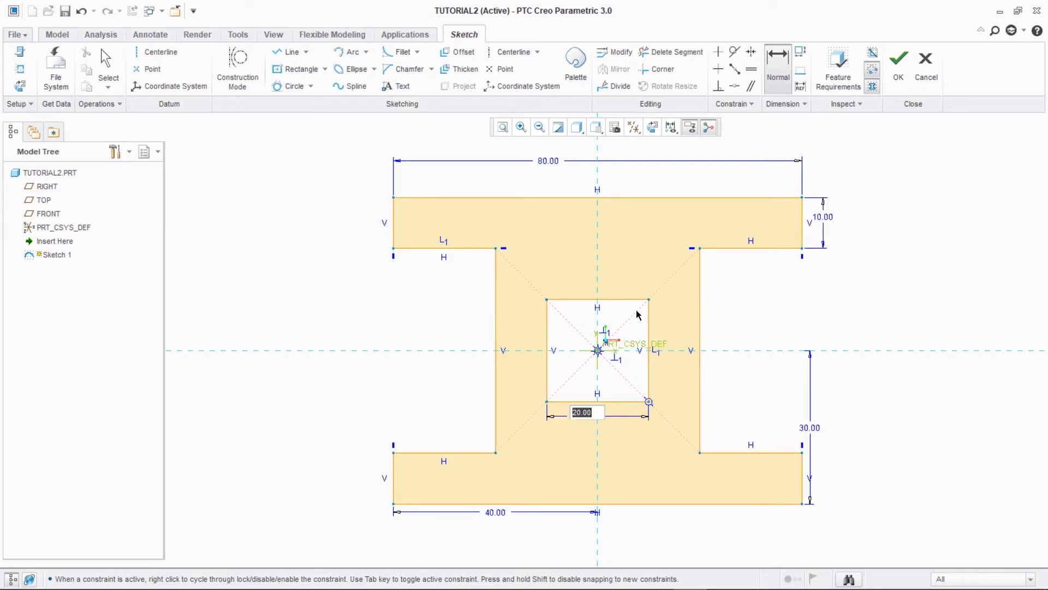
{"action": "key", "text": "Return"}
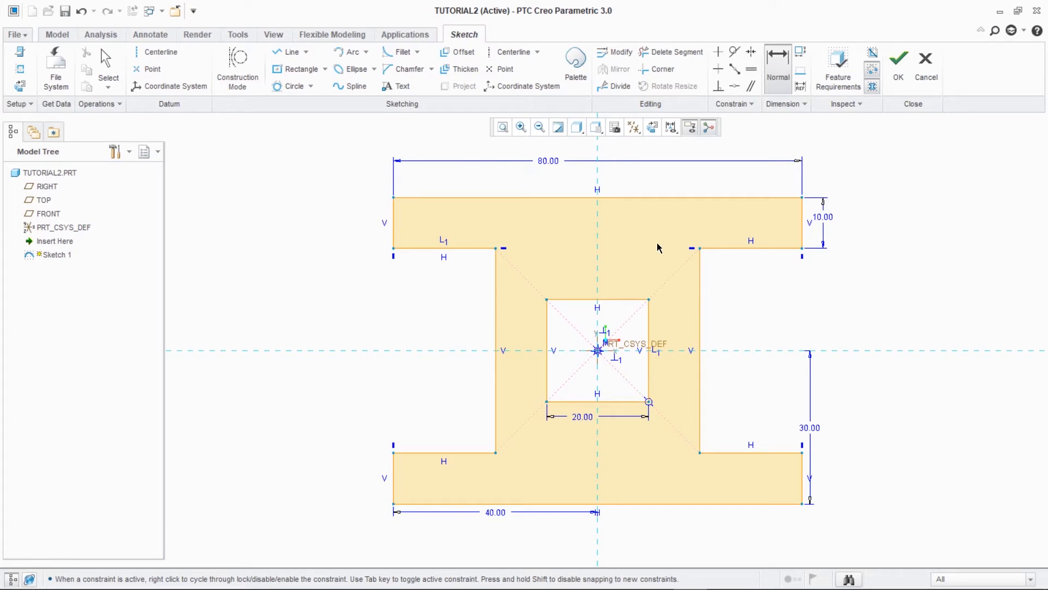
{"action": "middle_click", "coordinate": [902, 164]}
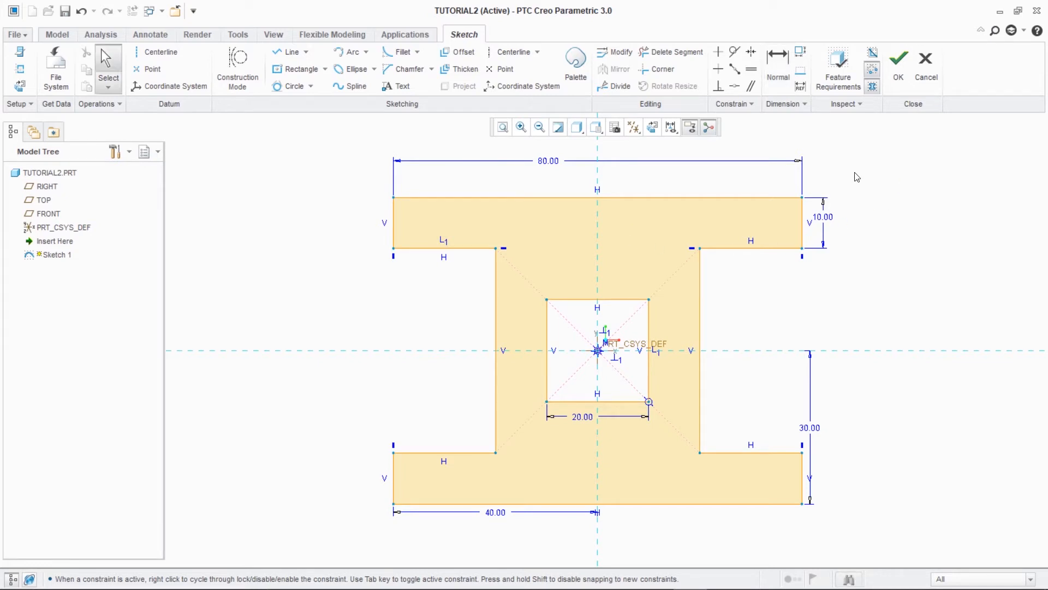
- Accept and finish the sketch of the I-shaped profile with its square opening
{"action": "left_click", "coordinate": [896, 76]}
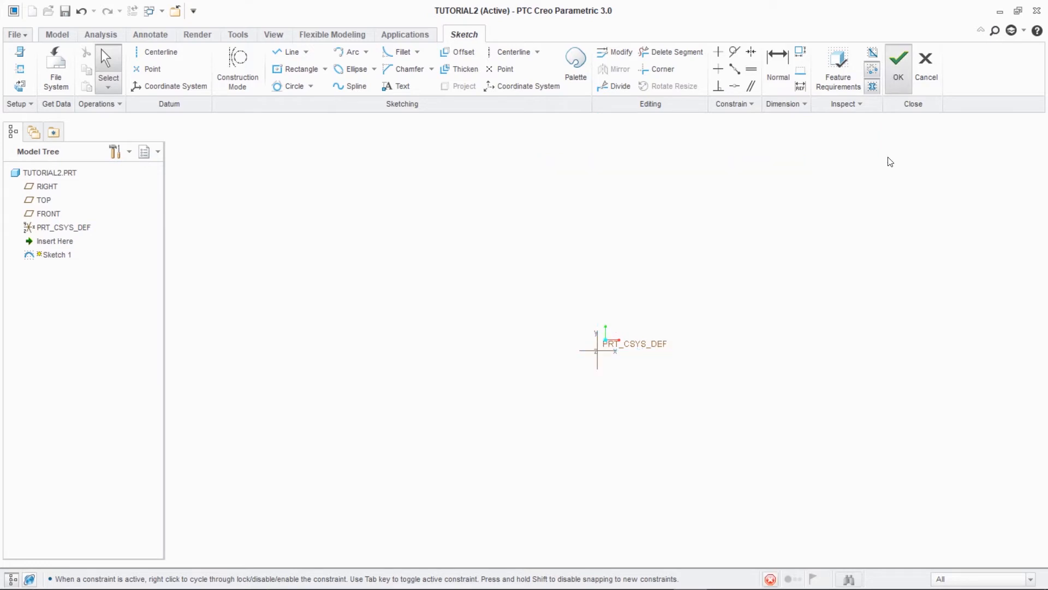
{"action": "mouse_move", "coordinate": [889, 167]}
{"action": "middle_mouse_down"}
{"action": "mouse_move", "coordinate": [852, 180]}
{"action": "mouse_move", "coordinate": [852, 191]}
{"action": "middle_mouse_up"}
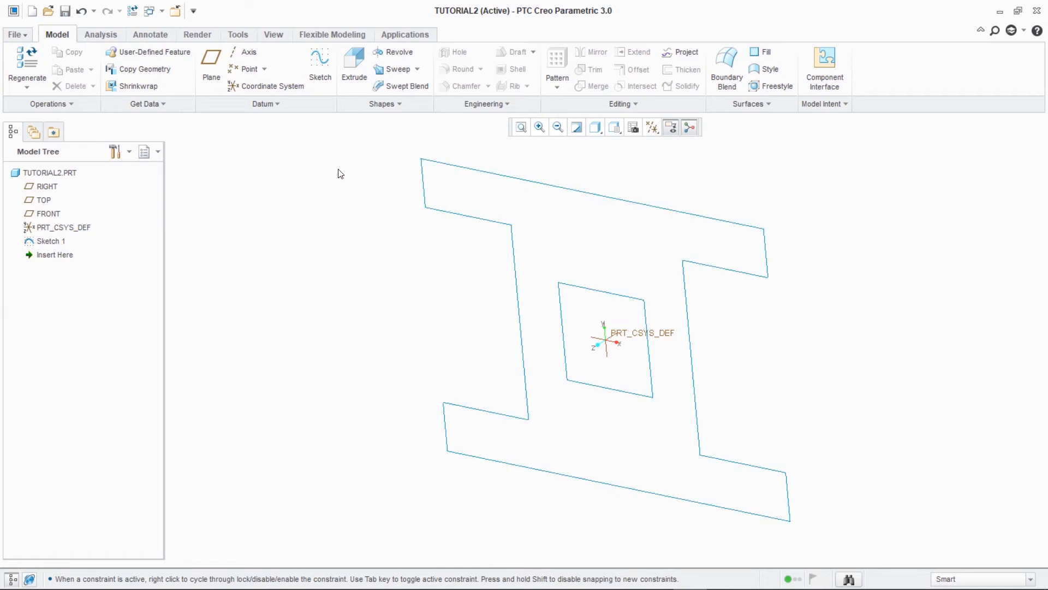
{"action": "mouse_move", "coordinate": [292, 144]}
{"action": "middle_mouse_down"}
{"action": "mouse_move", "coordinate": [304, 164]}
{"action": "mouse_move", "coordinate": [349, 149]}
{"action": "mouse_move", "coordinate": [376, 187]}
{"action": "mouse_move", "coordinate": [294, 140]}
{"action": "mouse_move", "coordinate": [208, 155]}
{"action": "mouse_move", "coordinate": [118, 218]}
{"action": "middle_mouse_up"}
- Reopen Sketch 1 by editing its definition
{"action": "left_click", "coordinate": [51, 242]}
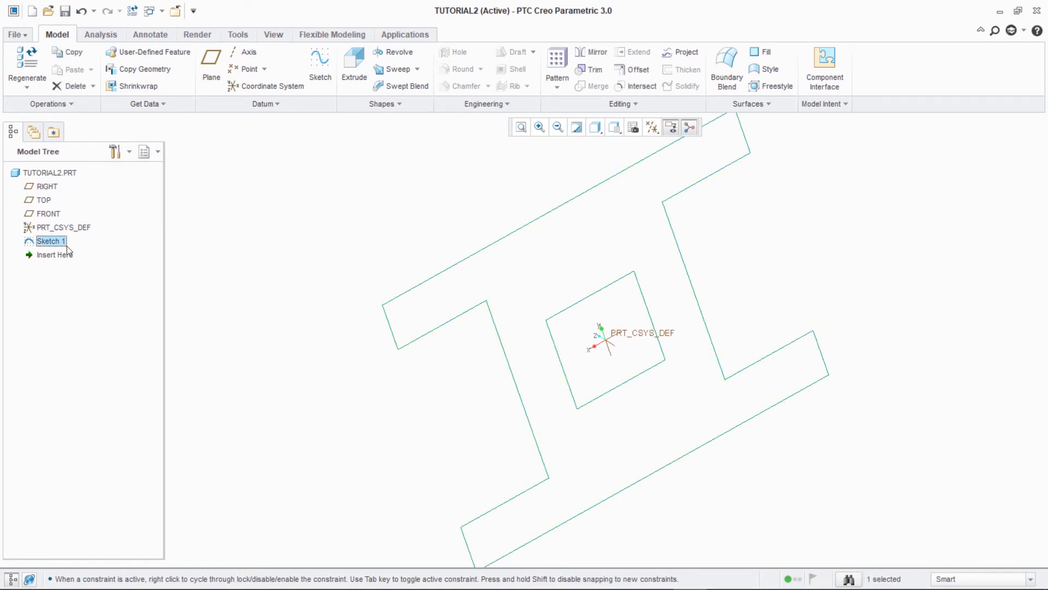
{"action": "right_click", "coordinate": [53, 243]}
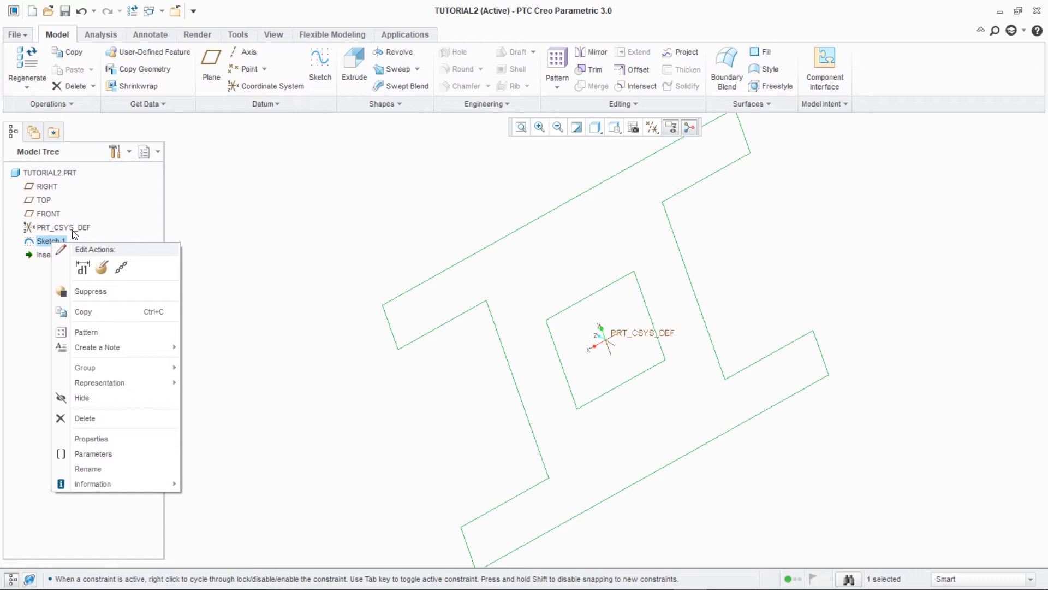
{"action": "left_click", "coordinate": [100, 272]}
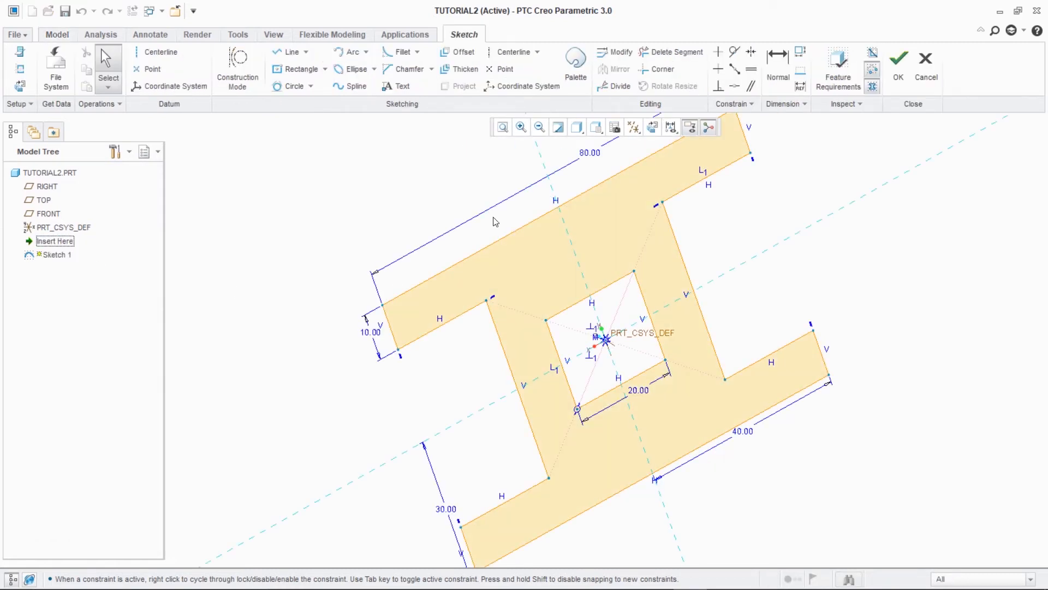
- Return the sketch to its 2D orientation and delete all of its geometry
{"action": "left_click", "coordinate": [671, 134]}
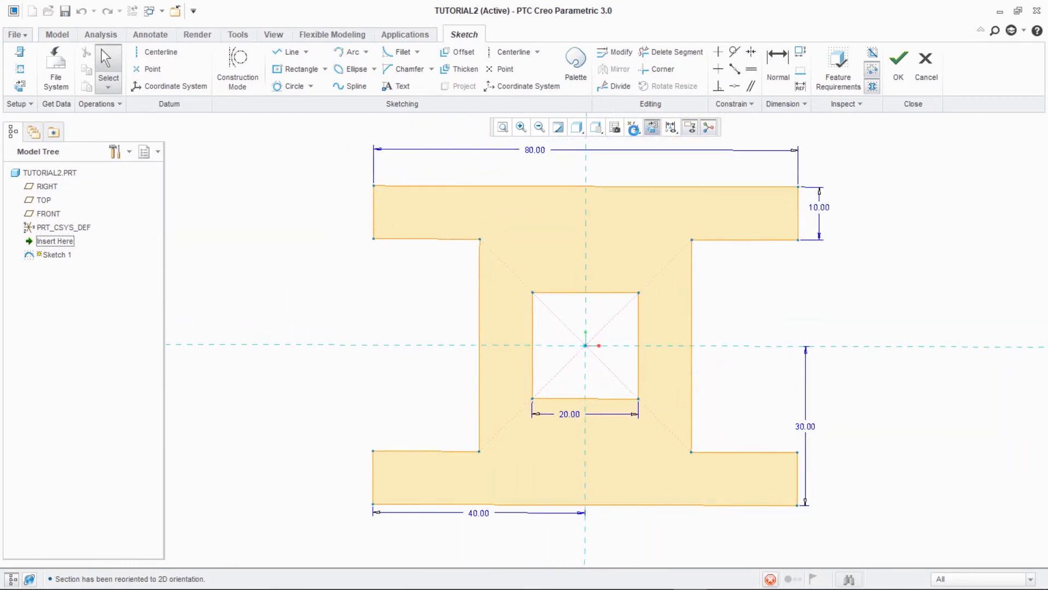
{"action": "left_click", "coordinate": [634, 132]}
{"action": "left_click", "coordinate": [434, 158]}
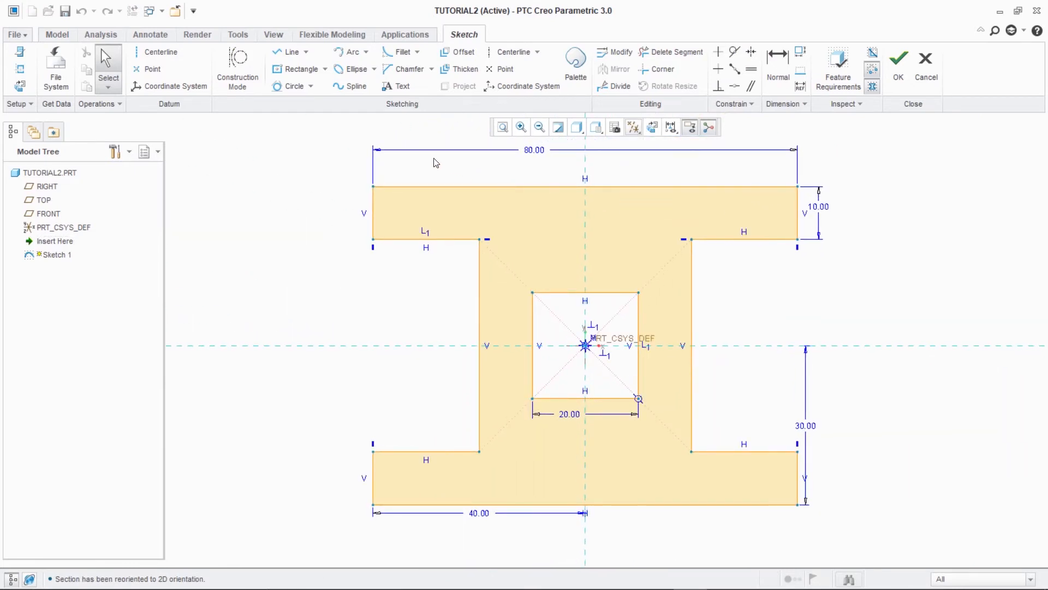
{"action": "mouse_move", "coordinate": [295, 126]}
{"action": "left_mouse_down"}
{"action": "mouse_move", "coordinate": [1040, 563]}
{"action": "mouse_move", "coordinate": [1020, 519]}
{"action": "mouse_move", "coordinate": [972, 544]}
{"action": "left_mouse_up"}
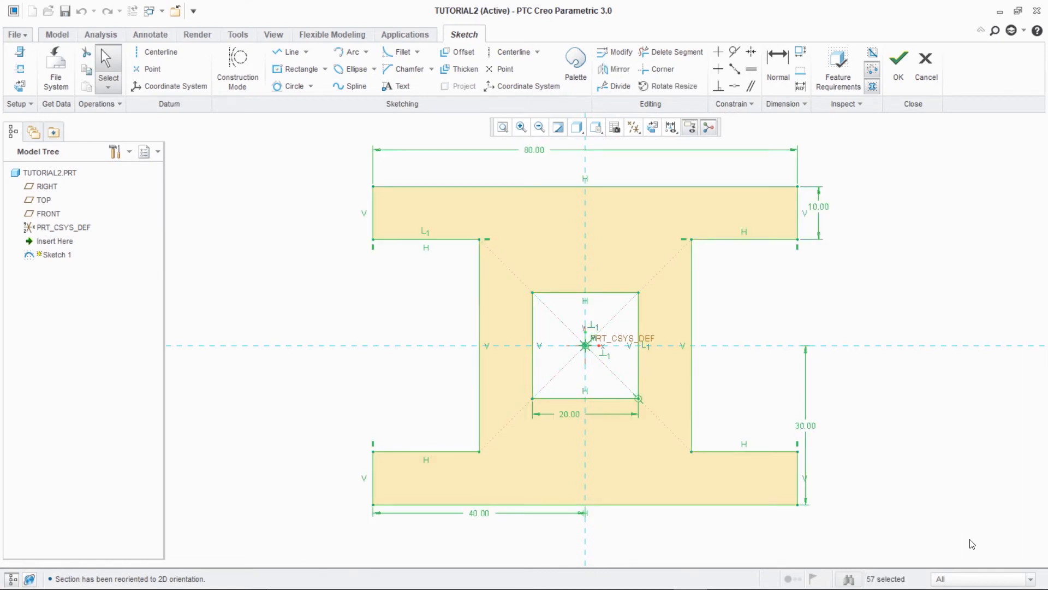
{"action": "key", "text": "Delete"}
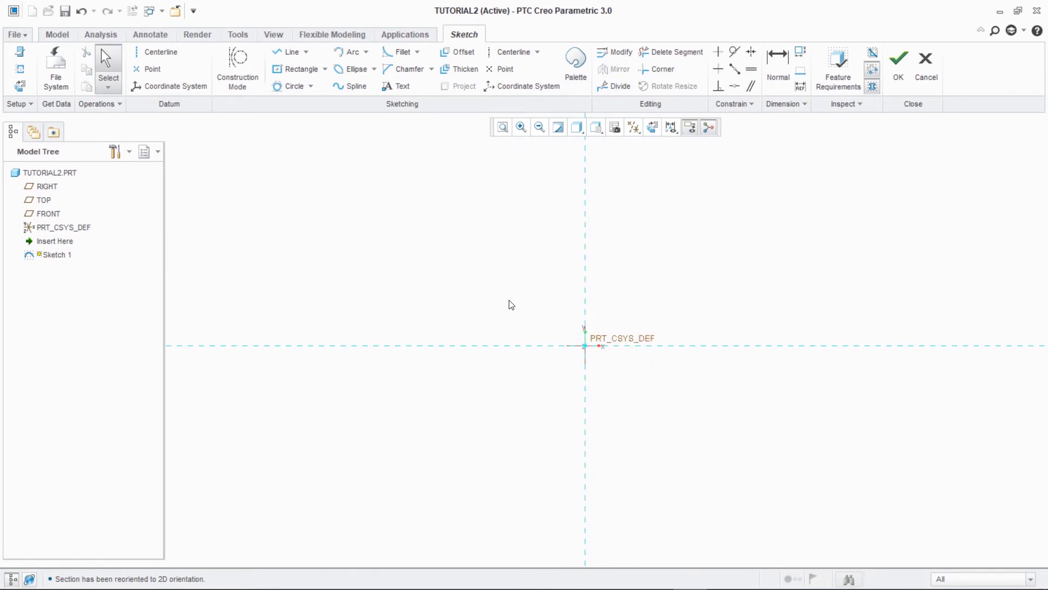
- Check the sketch's dimensioning references and their placement status, and close the references list
{"action": "right_click", "coordinate": [479, 235]}
{"action": "left_click", "coordinate": [520, 276]}
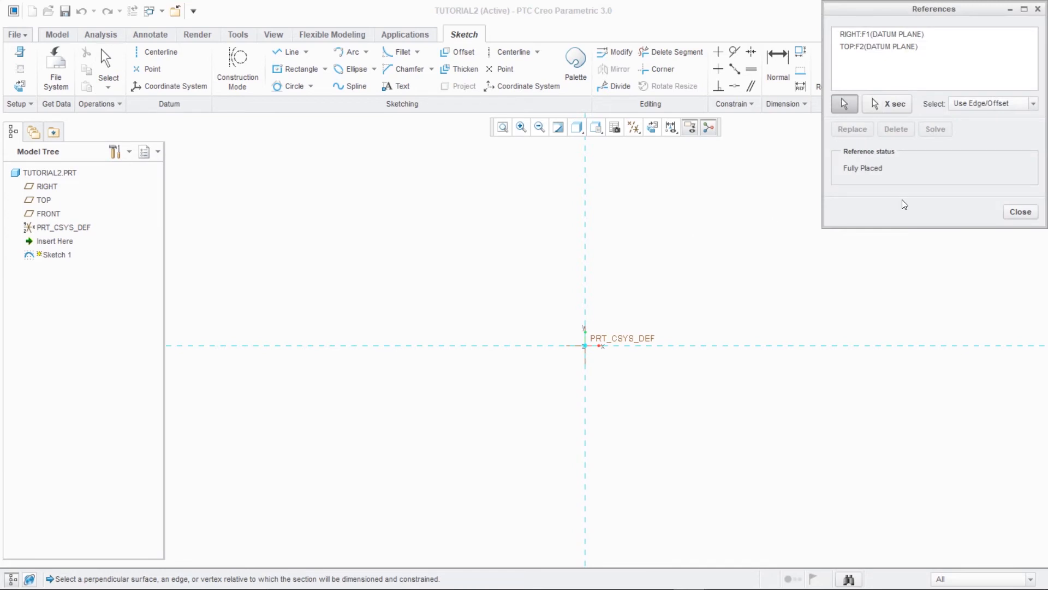
{"action": "left_click", "coordinate": [1019, 212]}
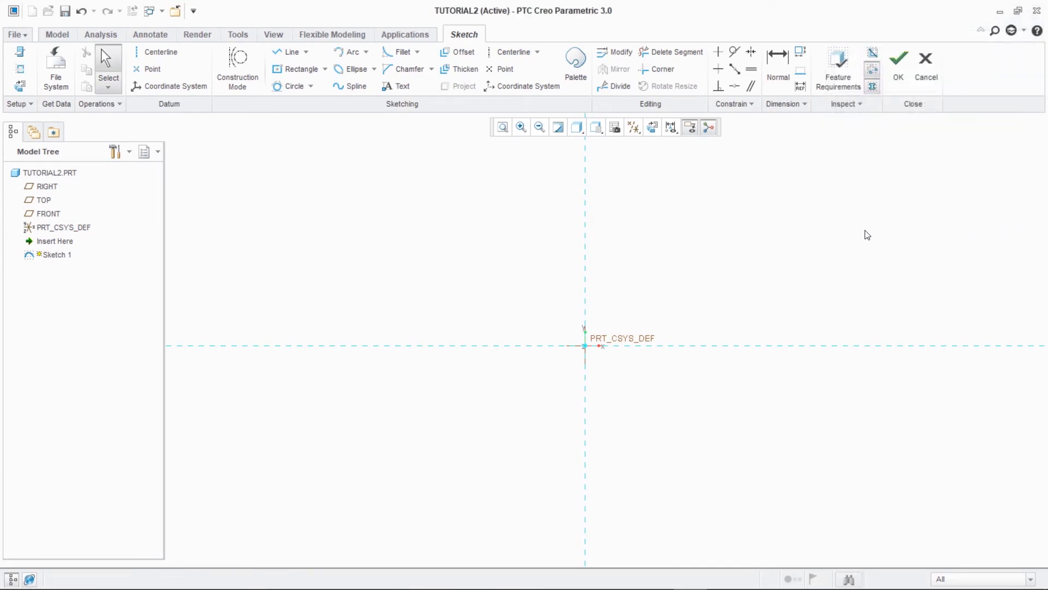
- Sketch a closed stepped profile about 48 wide and 33.5 high from the origin, with three risers and two equal-length treads
{"action": "left_click", "coordinate": [280, 53]}
{"action": "left_click", "coordinate": [585, 167]}
{"action": "left_click", "coordinate": [585, 345]}
{"action": "left_click", "coordinate": [840, 346]}
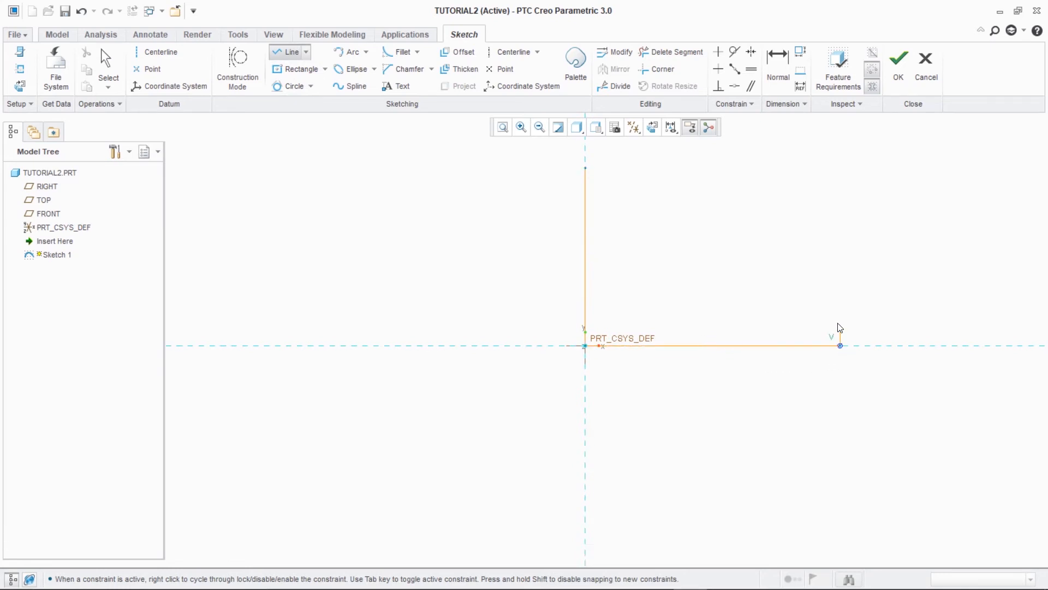
{"action": "left_click", "coordinate": [840, 298]}
{"action": "left_click", "coordinate": [748, 239]}
{"action": "left_click", "coordinate": [658, 239]}
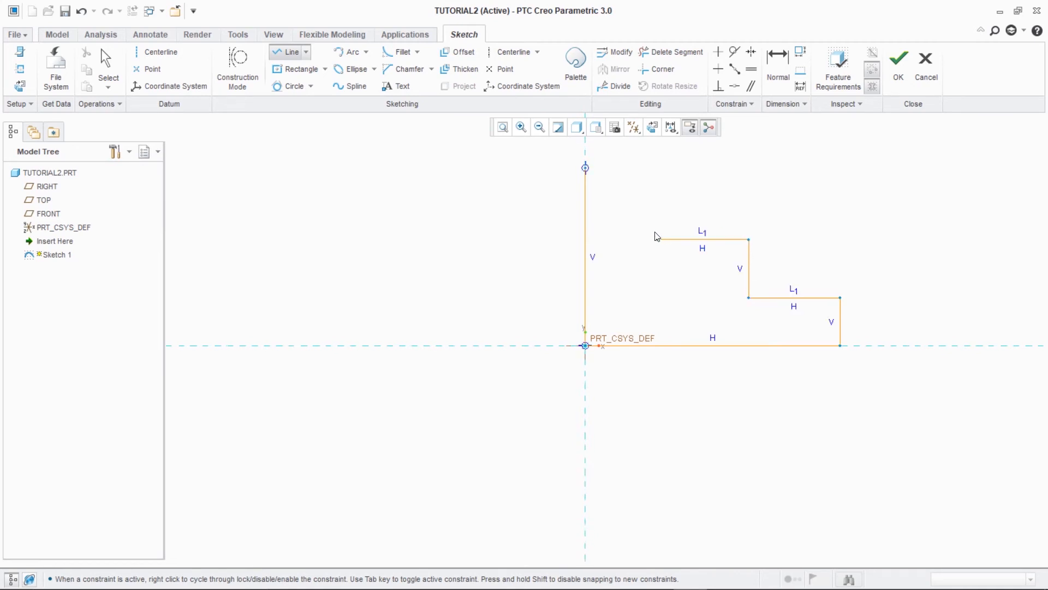
{"action": "left_click", "coordinate": [657, 168]}
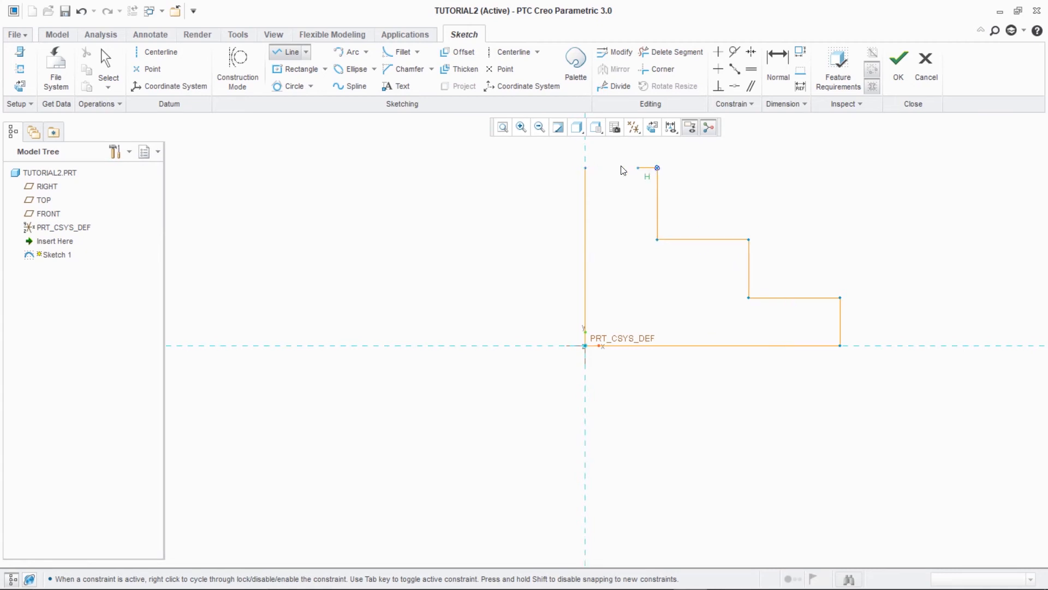
{"action": "left_click", "coordinate": [586, 168]}
{"action": "middle_click", "coordinate": [937, 204]}
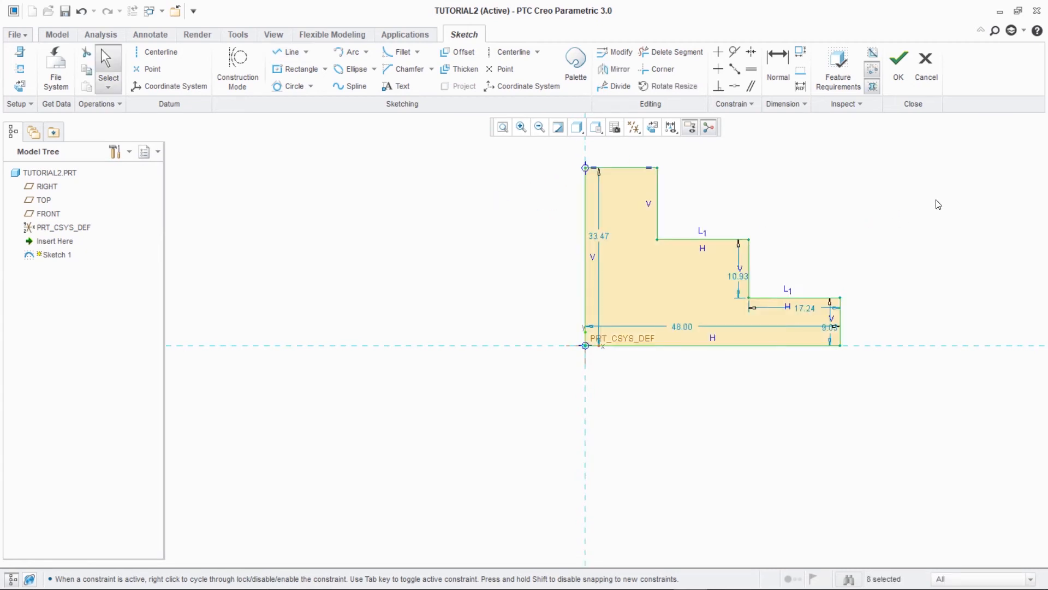
- Reposition the height, width, tread and riser dimensions outside the stepped profile
{"action": "left_click_drag", "start_coordinate": [594, 235], "coordinate": [500, 235]}
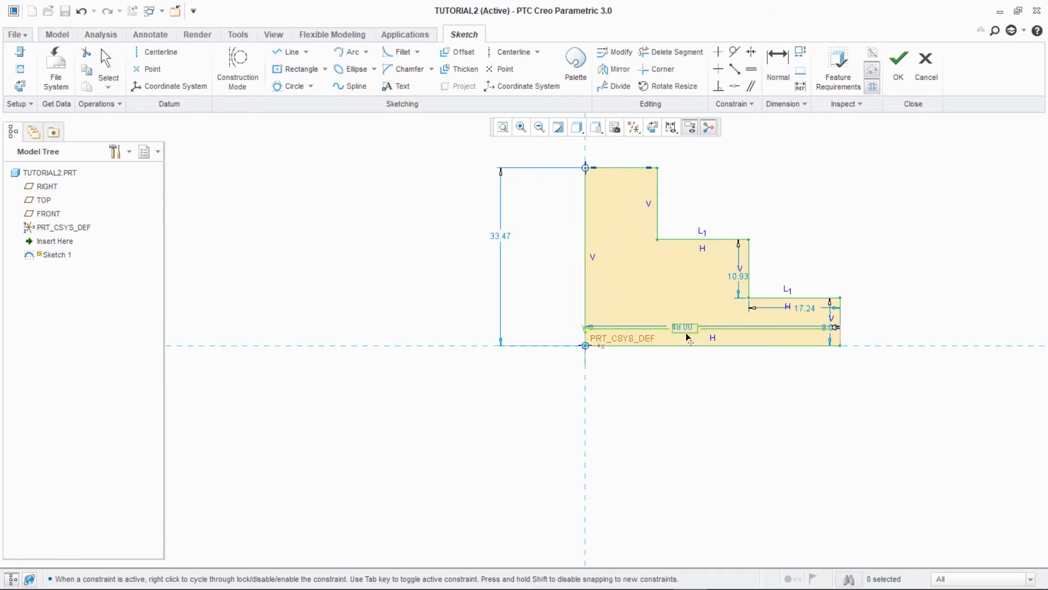
{"action": "left_click_drag", "start_coordinate": [686, 333], "coordinate": [688, 394]}
{"action": "left_click_drag", "start_coordinate": [841, 333], "coordinate": [913, 327]}
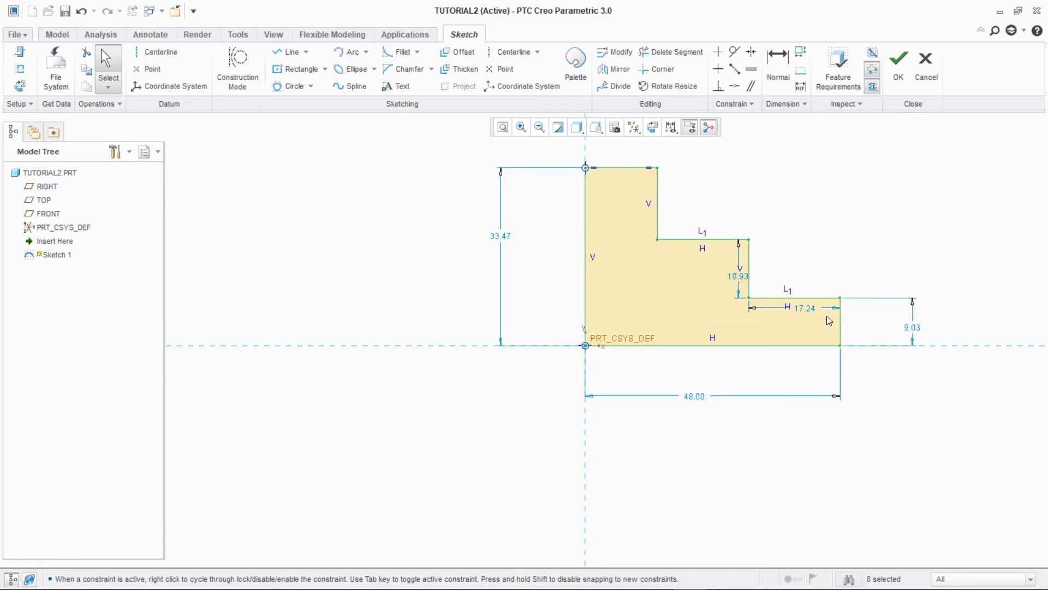
{"action": "left_click_drag", "start_coordinate": [803, 264], "coordinate": [801, 253]}
{"action": "left_click_drag", "start_coordinate": [738, 276], "coordinate": [916, 266]}
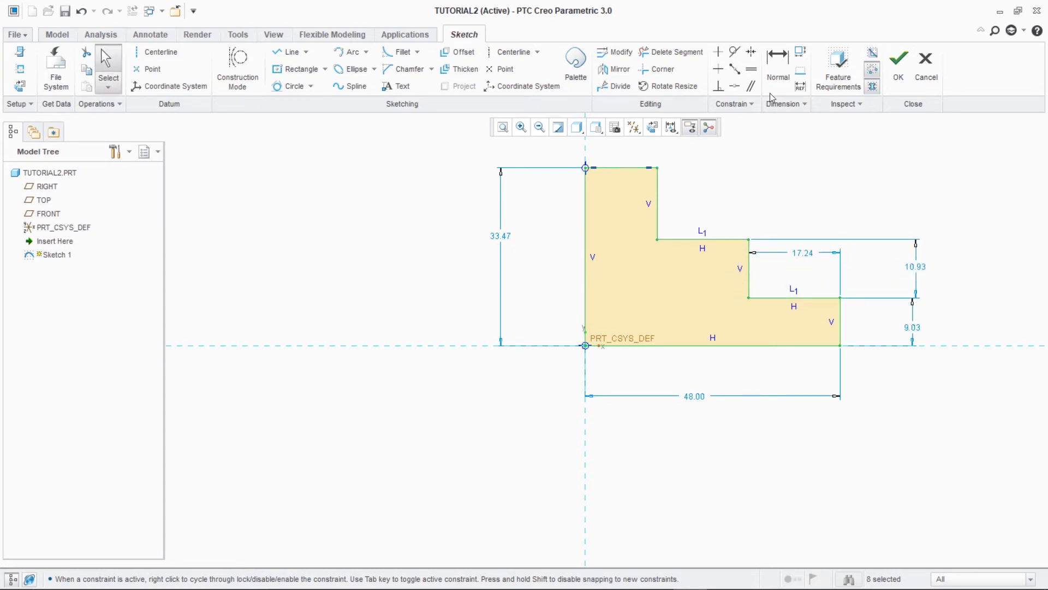
- Dimension the height of the profile's uppermost riser
{"action": "left_click", "coordinate": [777, 63]}
{"action": "left_click", "coordinate": [659, 169]}
{"action": "left_click", "coordinate": [659, 239]}
{"action": "middle_click", "coordinate": [689, 203]}
{"action": "key", "text": "Return"}
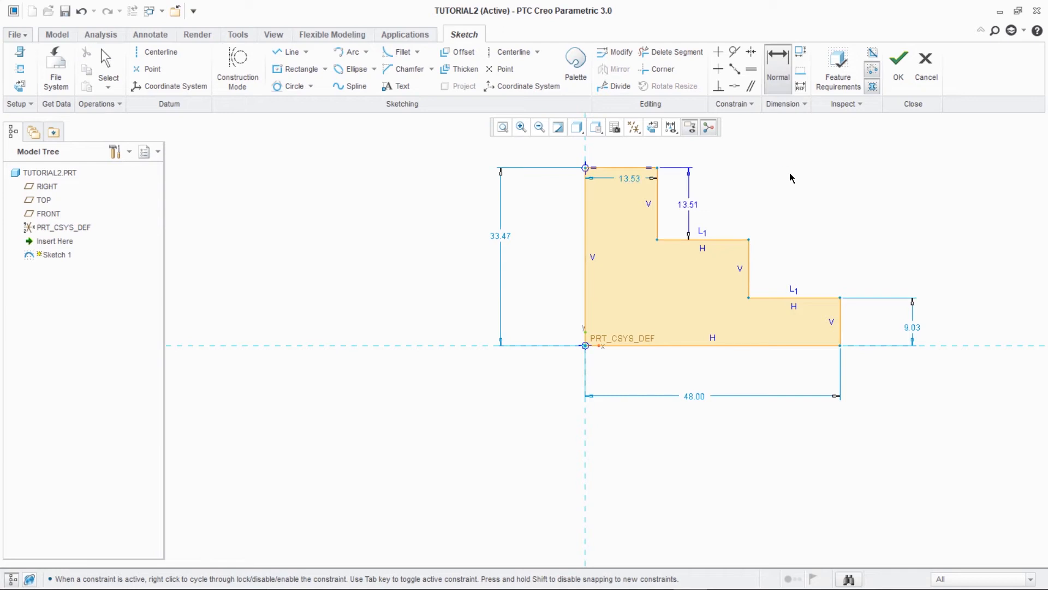
- Dimension the heights of the middle and lowest risers
{"action": "left_click", "coordinate": [748, 240]}
{"action": "left_click", "coordinate": [748, 298]}
{"action": "middle_click", "coordinate": [811, 263]}
{"action": "key", "text": "Return"}
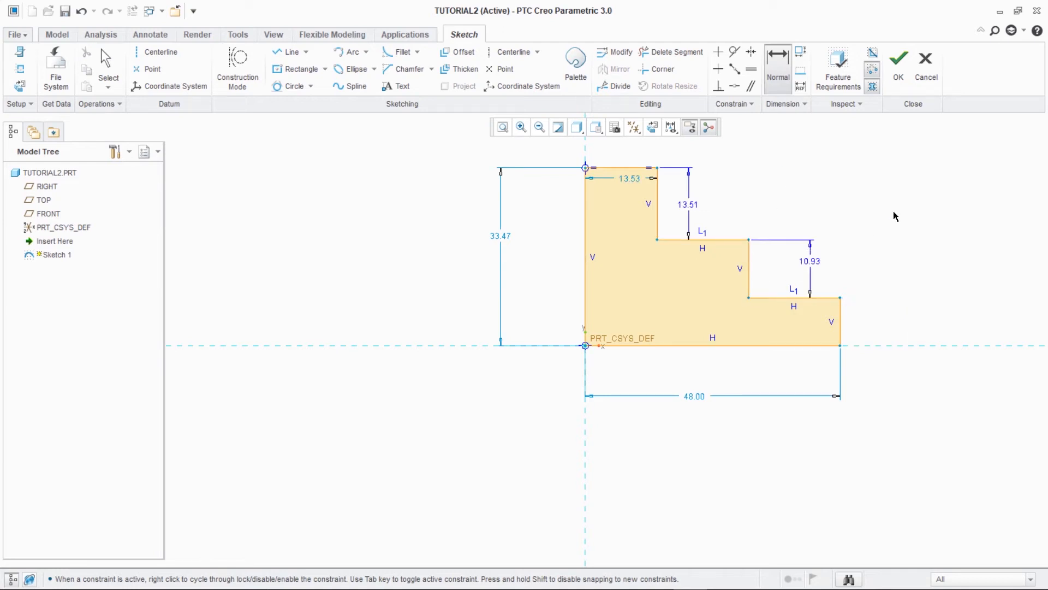
{"action": "left_click", "coordinate": [841, 298]}
{"action": "left_click", "coordinate": [867, 345]}
{"action": "middle_click", "coordinate": [867, 321]}
{"action": "key", "text": "Return"}
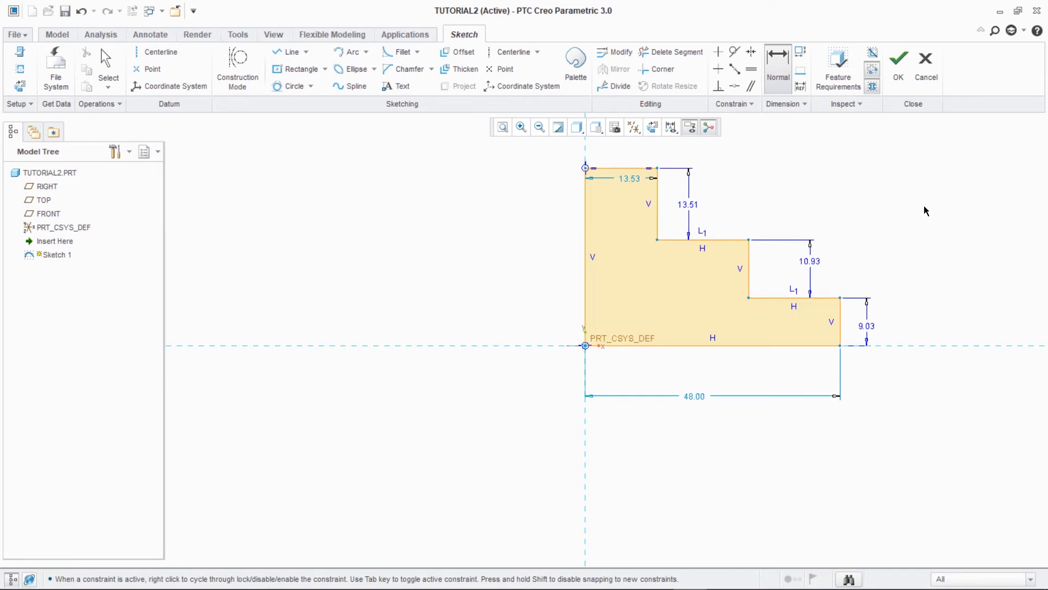
- Set the riser heights to 20 for the uppermost, 15 for the middle and 10 for the lowest
{"action": "double_click", "coordinate": [687, 204]}
{"action": "type", "text": "20"}
{"action": "key", "text": "Return"}
{"action": "double_click", "coordinate": [753, 354]}
{"action": "type", "text": "15"}
{"action": "key", "text": "Return"}
{"action": "double_click", "coordinate": [791, 455]}
{"action": "type", "text": "10"}
{"action": "key", "text": "Return"}
- Set the profile's base width to 50 and its top edge width to 15, and finish the sketch
{"action": "double_click", "coordinate": [574, 536]}
{"action": "type", "text": "50"}
{"action": "key", "text": "Return"}
{"action": "double_click", "coordinate": [480, 179]}
{"action": "type", "text": "15"}
{"action": "key", "text": "Return"}
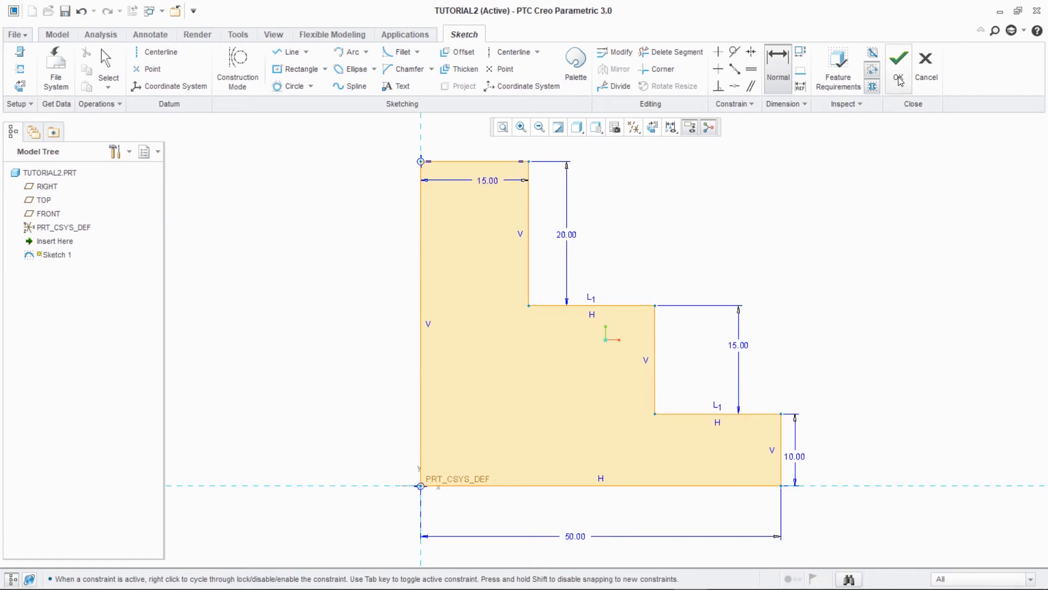
{"action": "left_click", "coordinate": [899, 79]}
{"action": "mouse_move", "coordinate": [857, 218]}
{"action": "middle_mouse_down"}
{"action": "mouse_move", "coordinate": [934, 258]}
{"action": "mouse_move", "coordinate": [655, 292]}
{"action": "mouse_move", "coordinate": [409, 401]}
{"action": "middle_mouse_up"}
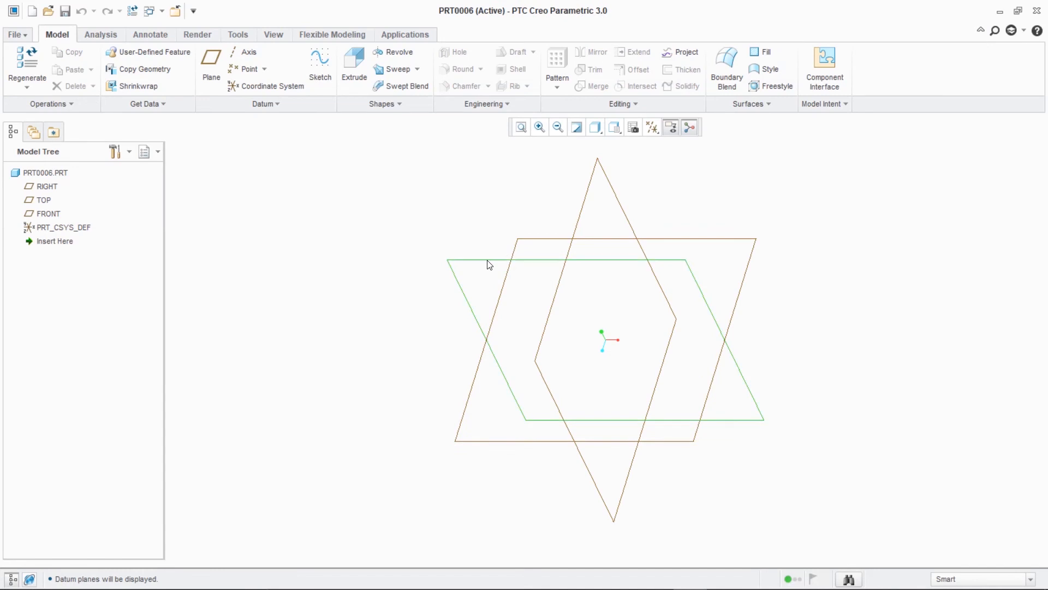
- Start a sketch on the FRONT plane of part PRT0006, orient it in 2D and hide the datum planes
{"action": "left_click", "coordinate": [489, 264]}
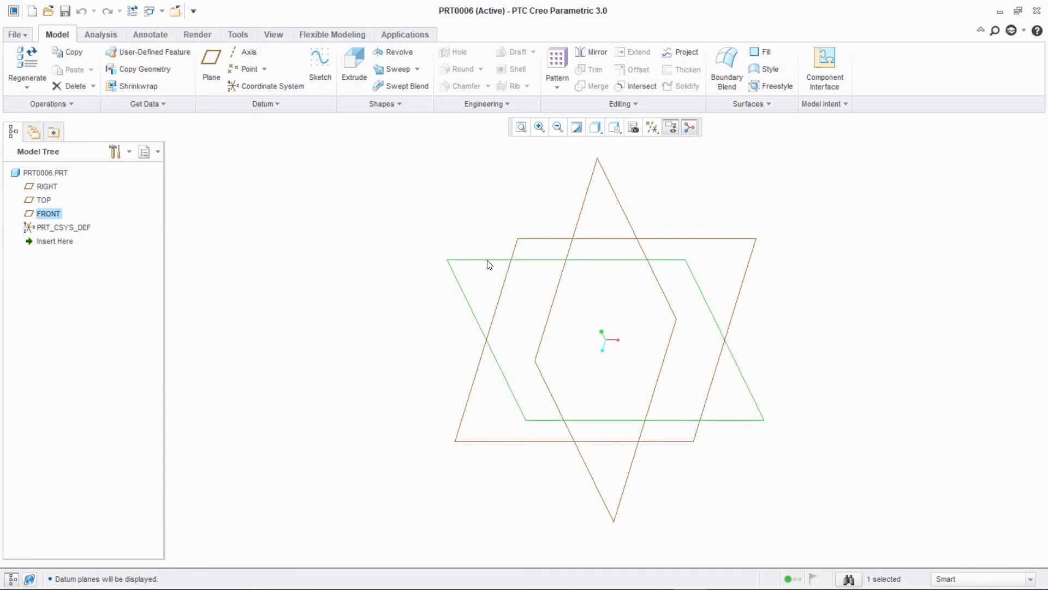
{"action": "left_click", "coordinate": [321, 67]}
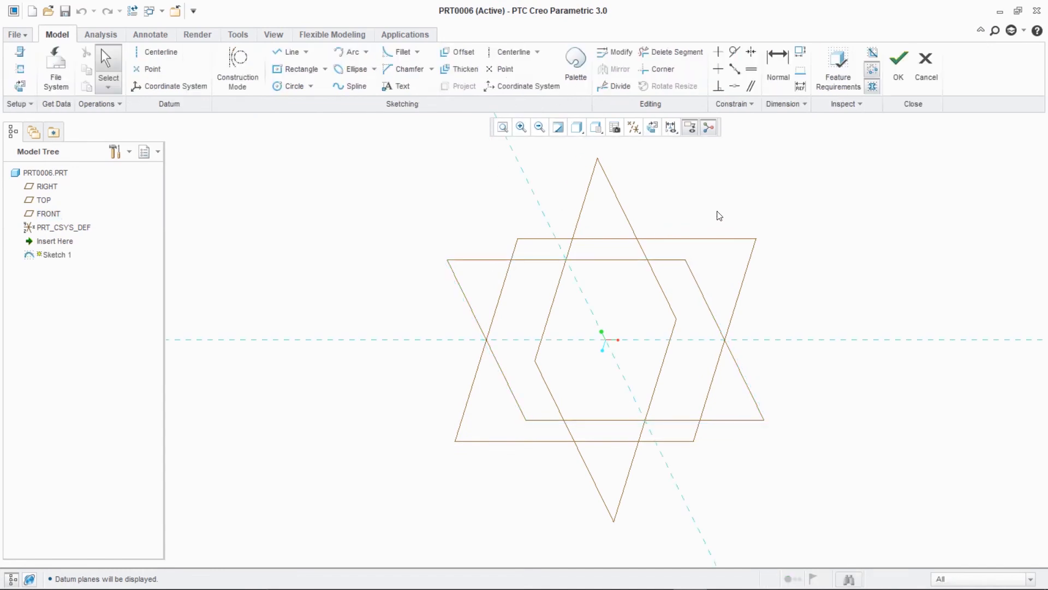
{"action": "left_click", "coordinate": [652, 127]}
{"action": "left_click", "coordinate": [633, 127]}
{"action": "left_click", "coordinate": [643, 207]}
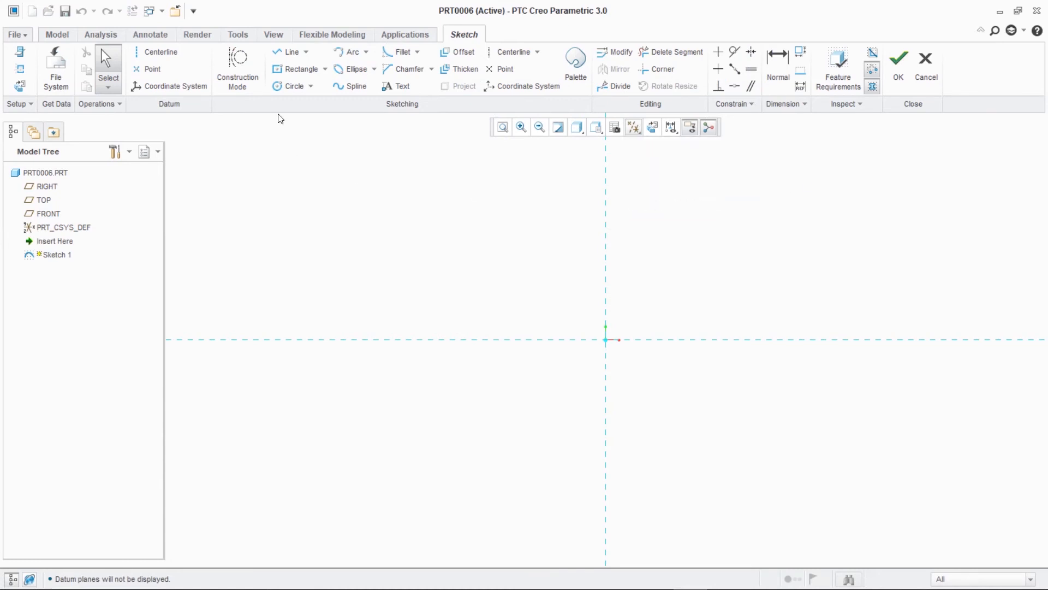
- Draw a circle centred on the origin and set its diameter to 135
{"action": "left_click", "coordinate": [291, 86]}
{"action": "left_click", "coordinate": [606, 339]}
{"action": "left_click", "coordinate": [755, 317]}
{"action": "left_click", "coordinate": [778, 68]}
{"action": "double_click", "coordinate": [583, 188]}
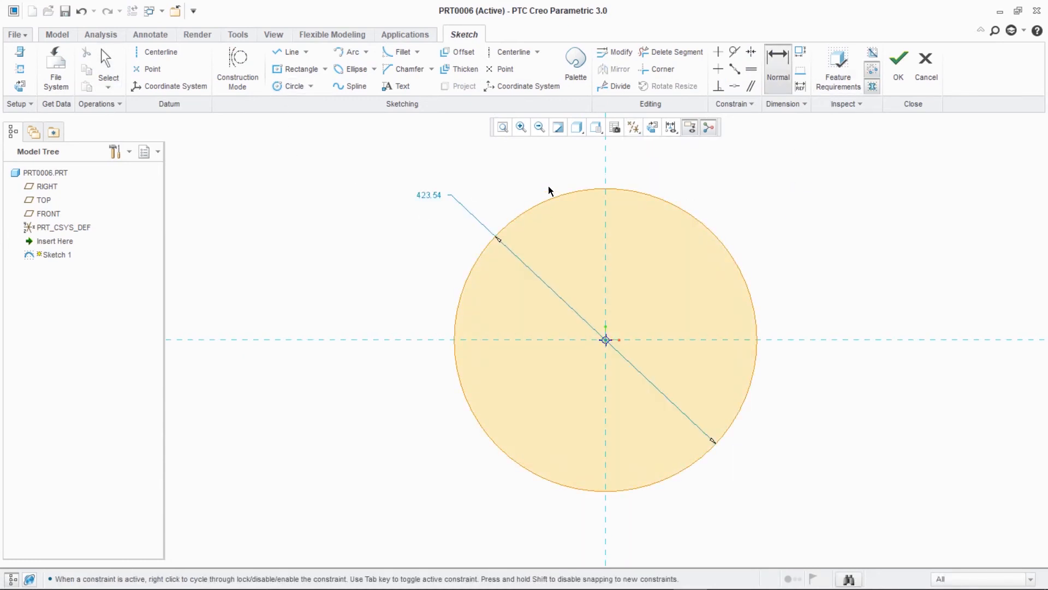
{"action": "middle_click", "coordinate": [430, 195]}
{"action": "type", "text": "135"}
{"action": "key", "text": "Return"}
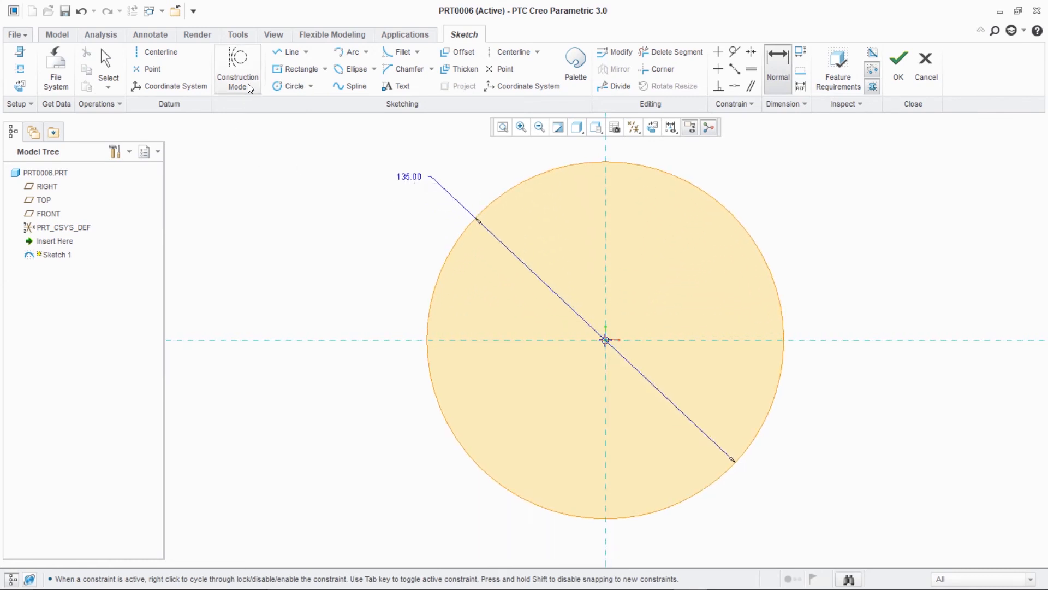
- Draw a concentric construction circle inside the large circle and set its radius to 45
{"action": "left_click", "coordinate": [235, 68]}
{"action": "left_click", "coordinate": [294, 87]}
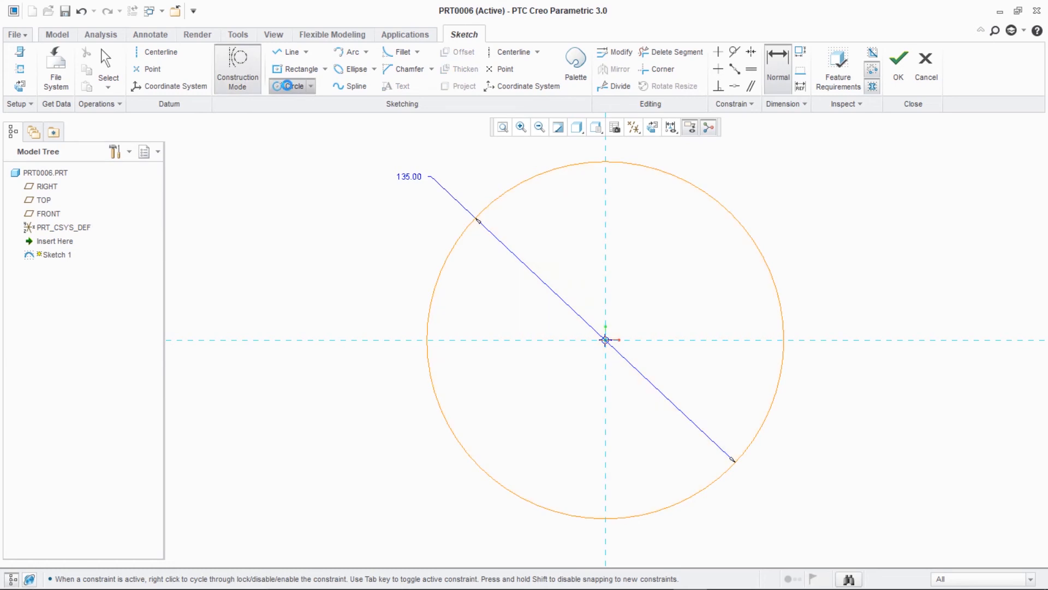
{"action": "left_click", "coordinate": [606, 340]}
{"action": "left_click", "coordinate": [725, 396]}
{"action": "middle_click", "coordinate": [309, 158]}
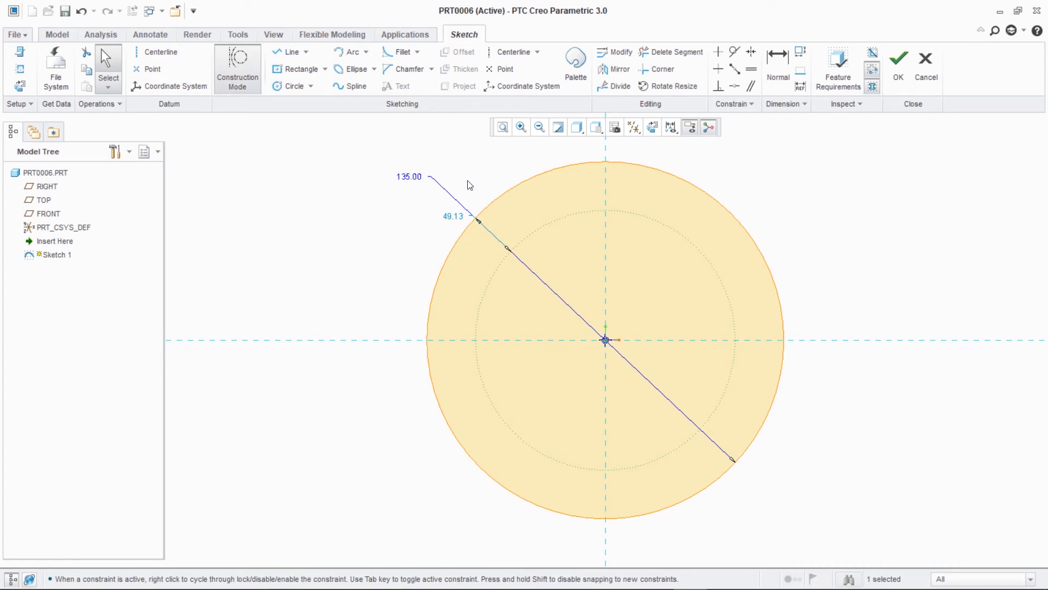
{"action": "left_click_drag", "start_coordinate": [453, 217], "coordinate": [343, 270]}
{"action": "double_click", "coordinate": [344, 261]}
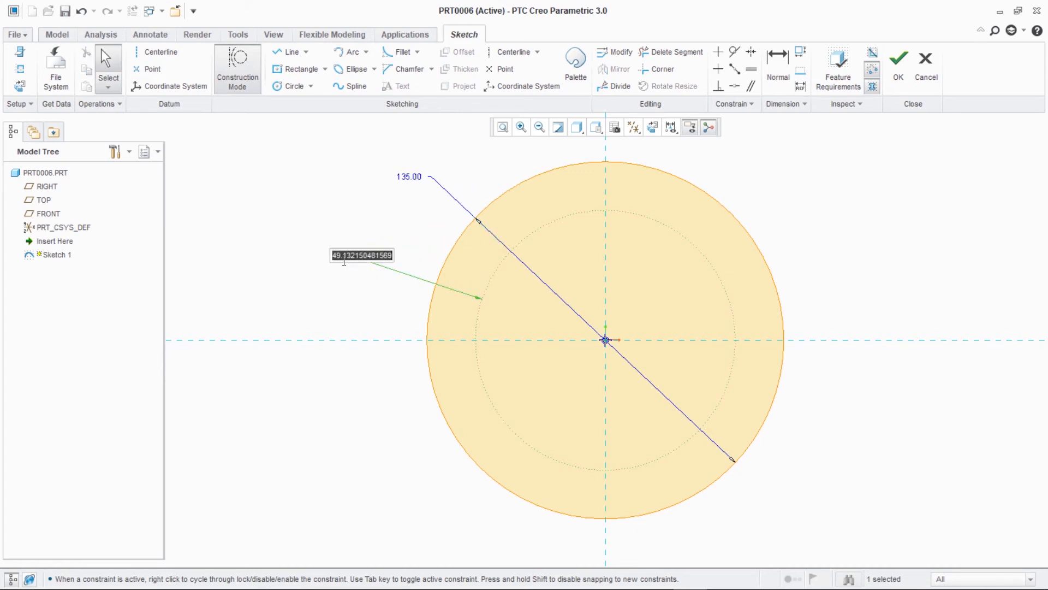
{"action": "type", "text": "45"}
{"action": "key", "text": "Return"}
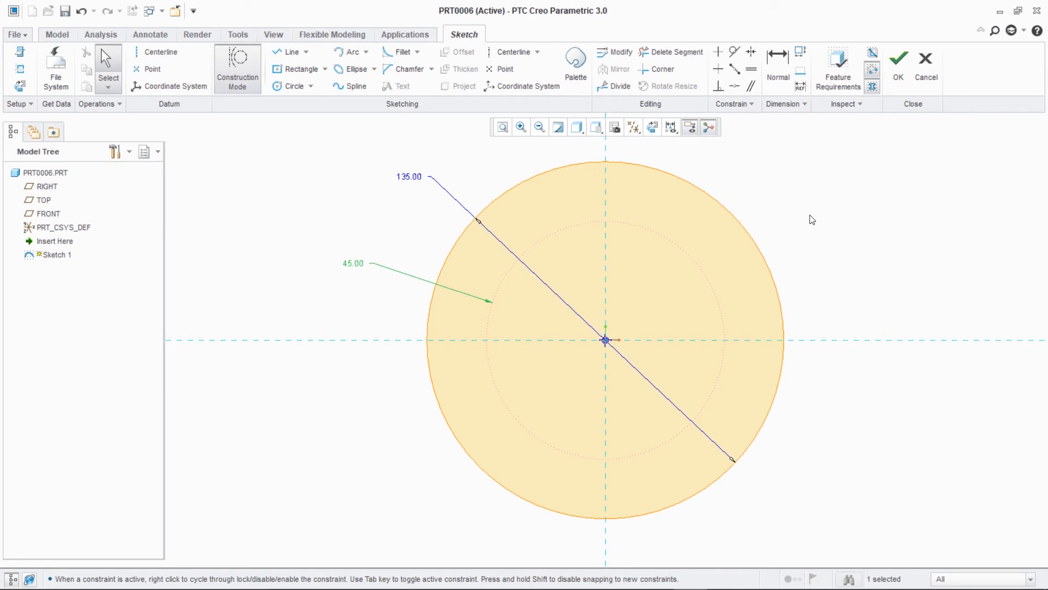
- Draw two diagonal centerlines crossing at the origin, about 38 and 43 degrees from the vertical reference
{"action": "left_click", "coordinate": [499, 53]}
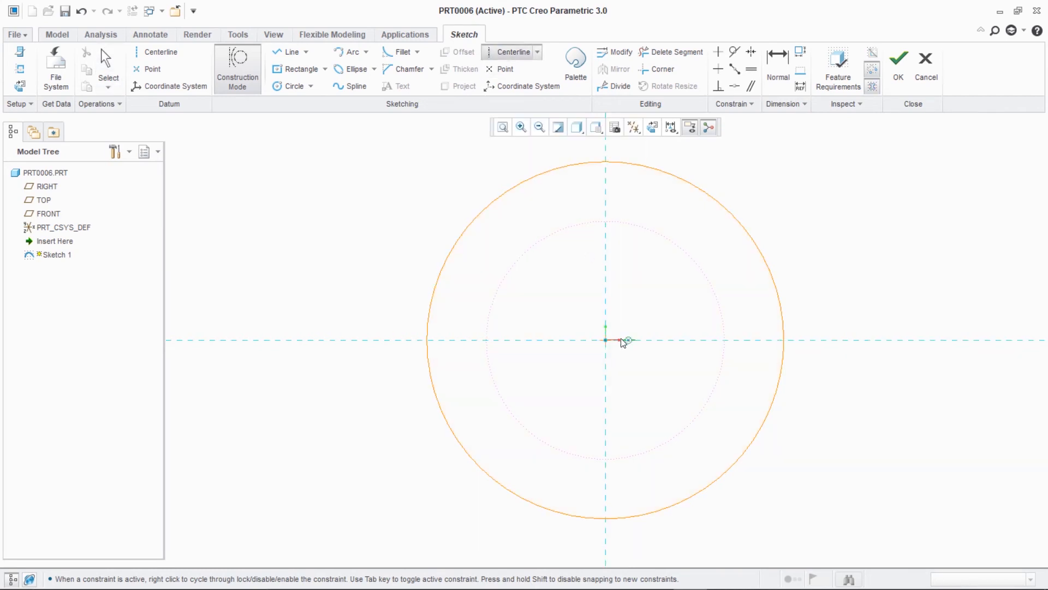
{"action": "left_click", "coordinate": [634, 304]}
{"action": "left_click", "coordinate": [606, 339]}
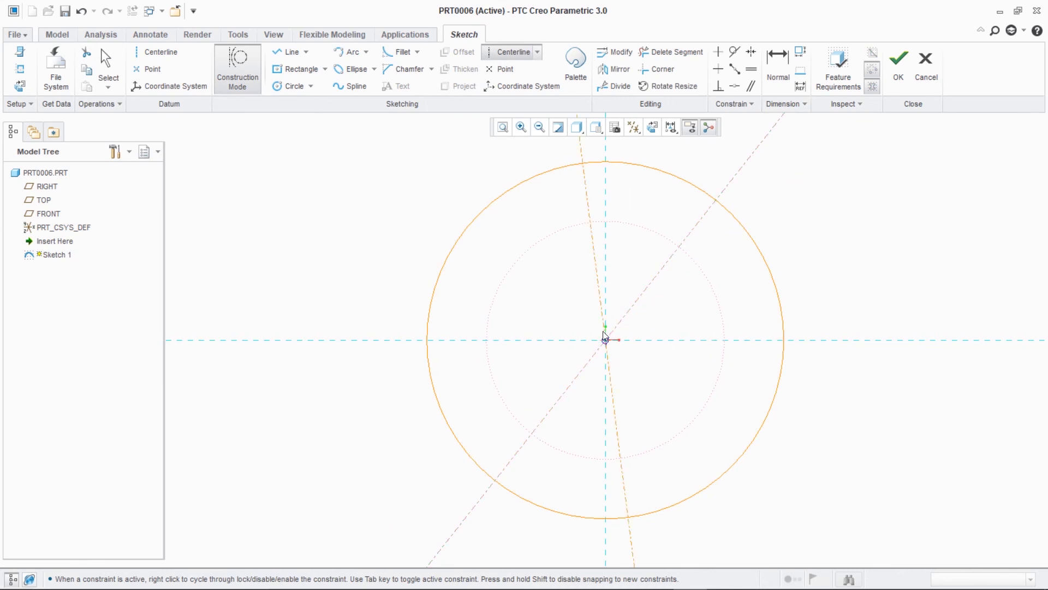
{"action": "left_click", "coordinate": [575, 310]}
{"action": "middle_click", "coordinate": [847, 244]}
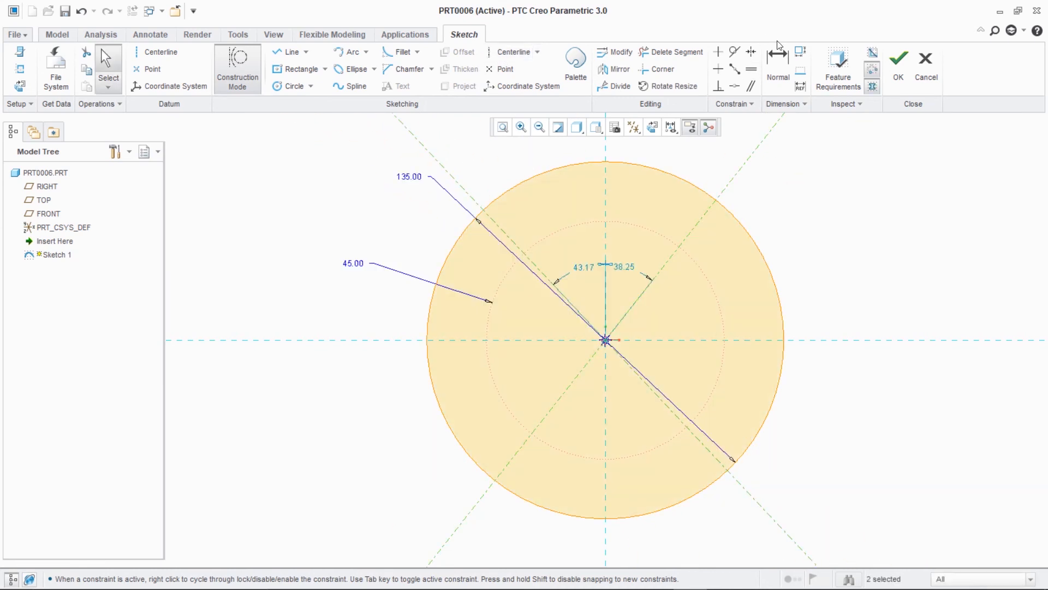
- Set the angles of both diagonal centerlines to 45 degrees from the vertical reference
{"action": "left_click", "coordinate": [778, 59]}
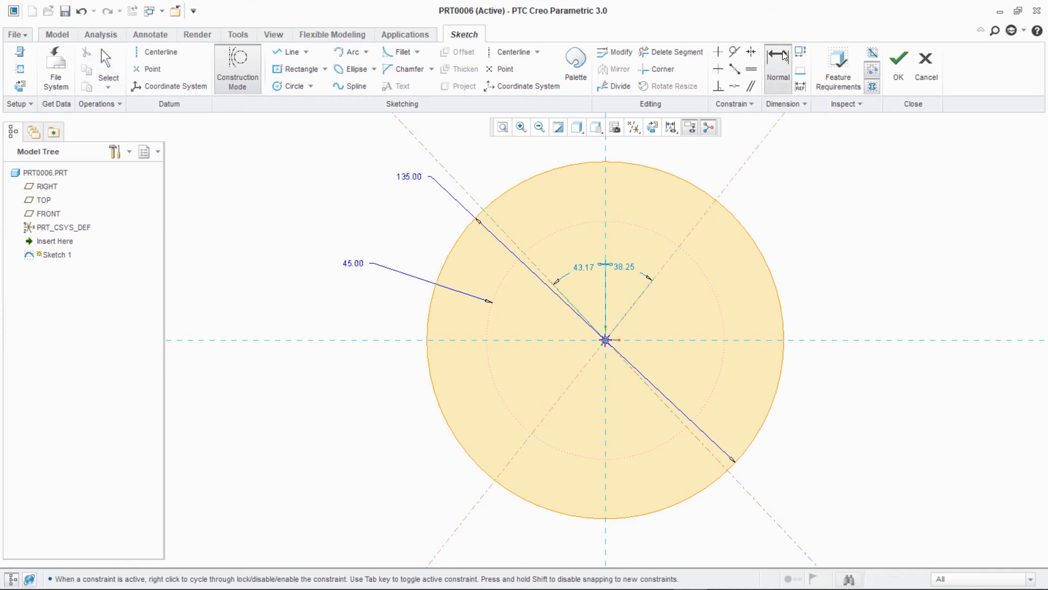
{"action": "double_click", "coordinate": [582, 269]}
{"action": "type", "text": "4"}
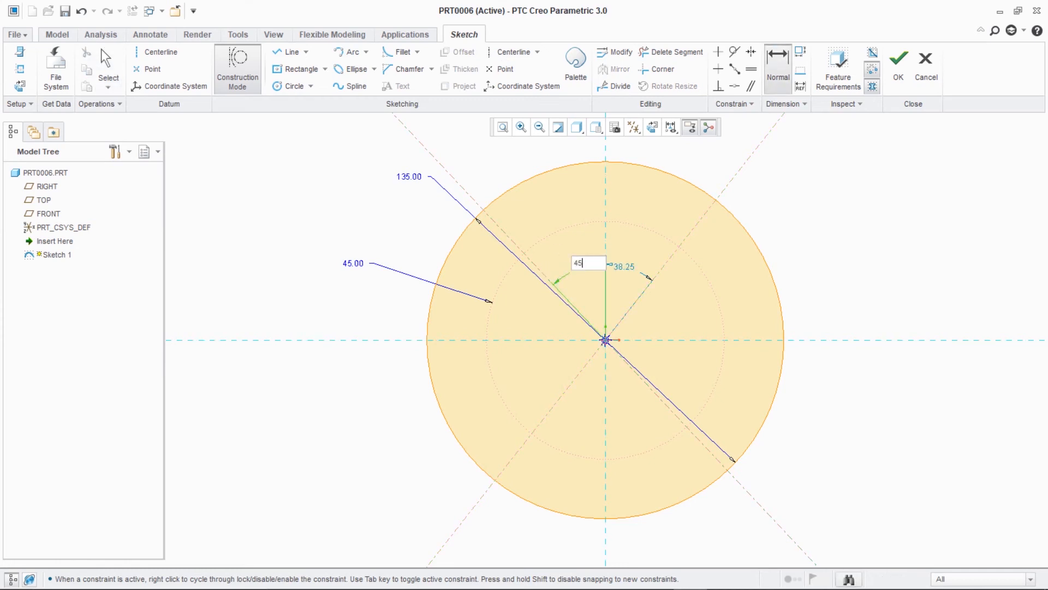
{"action": "key", "text": "Return"}
{"action": "double_click", "coordinate": [627, 271]}
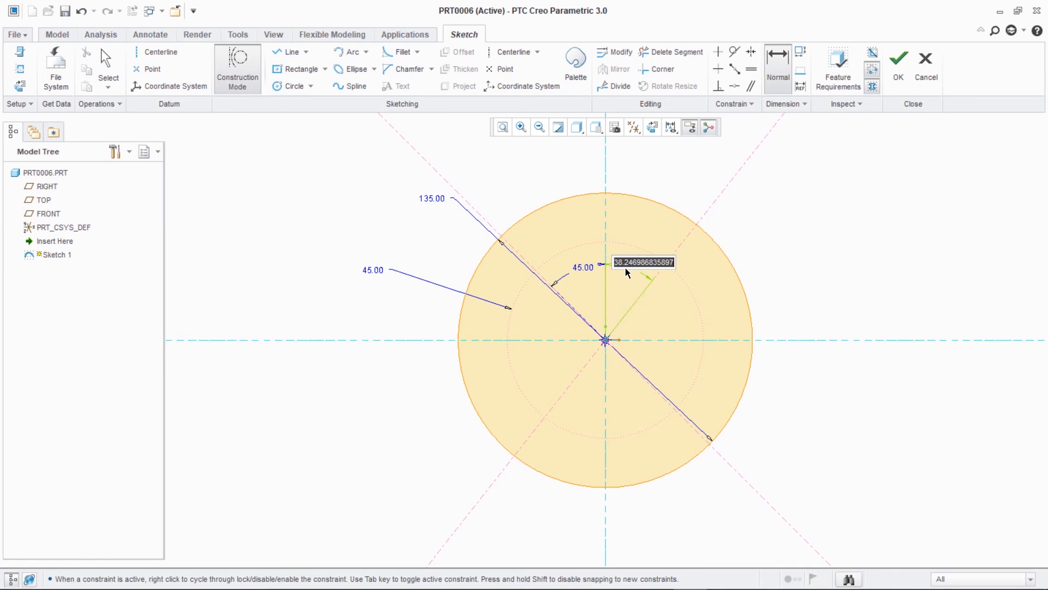
{"action": "type", "text": "45"}
{"action": "key", "text": "Return"}
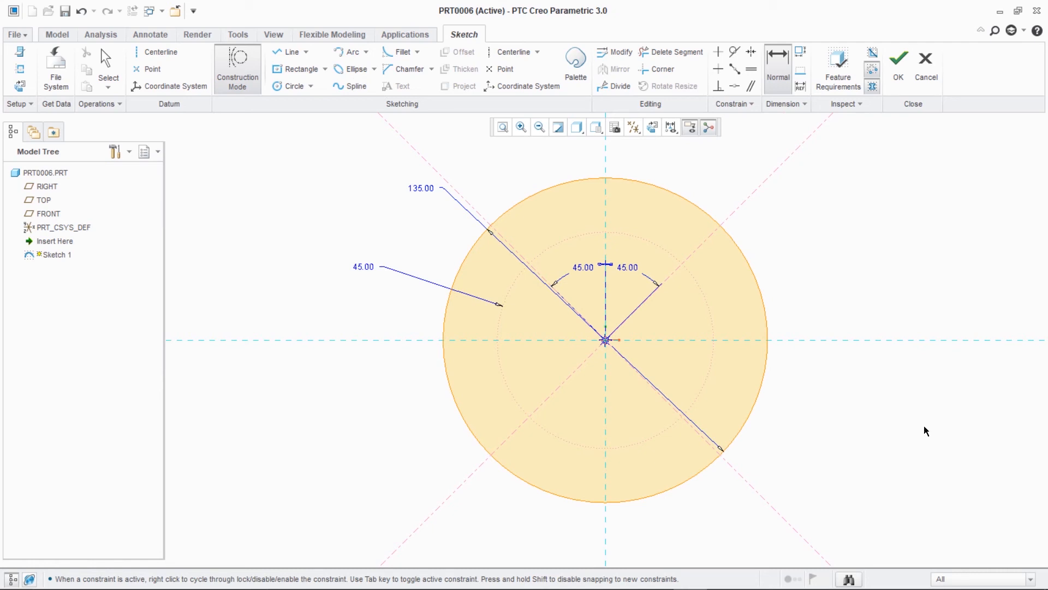
{"action": "left_click", "coordinate": [292, 87]}
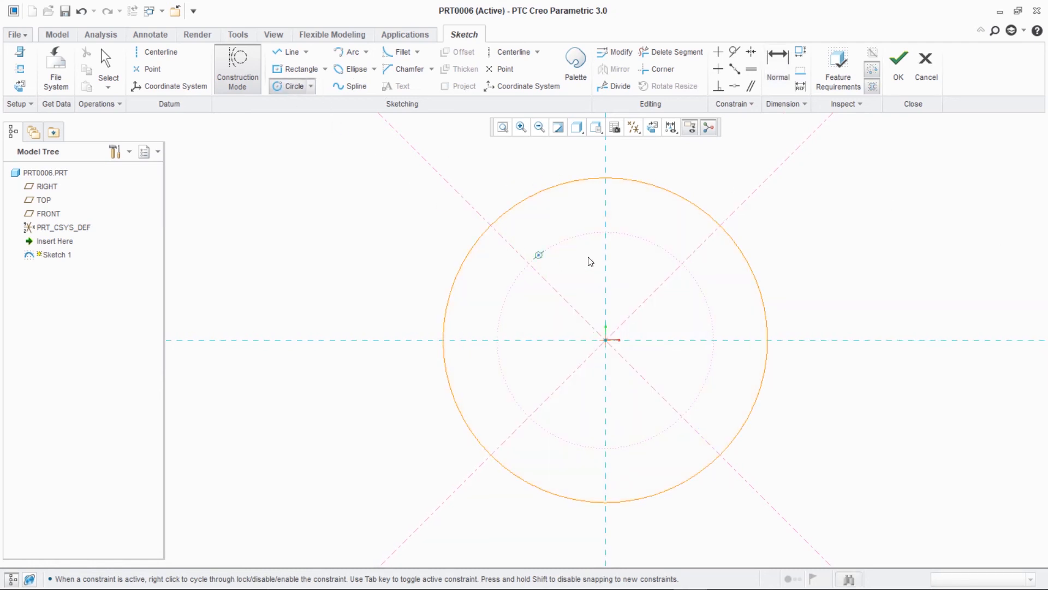
{"action": "left_click", "coordinate": [605, 233]}
{"action": "middle_click", "coordinate": [246, 145]}
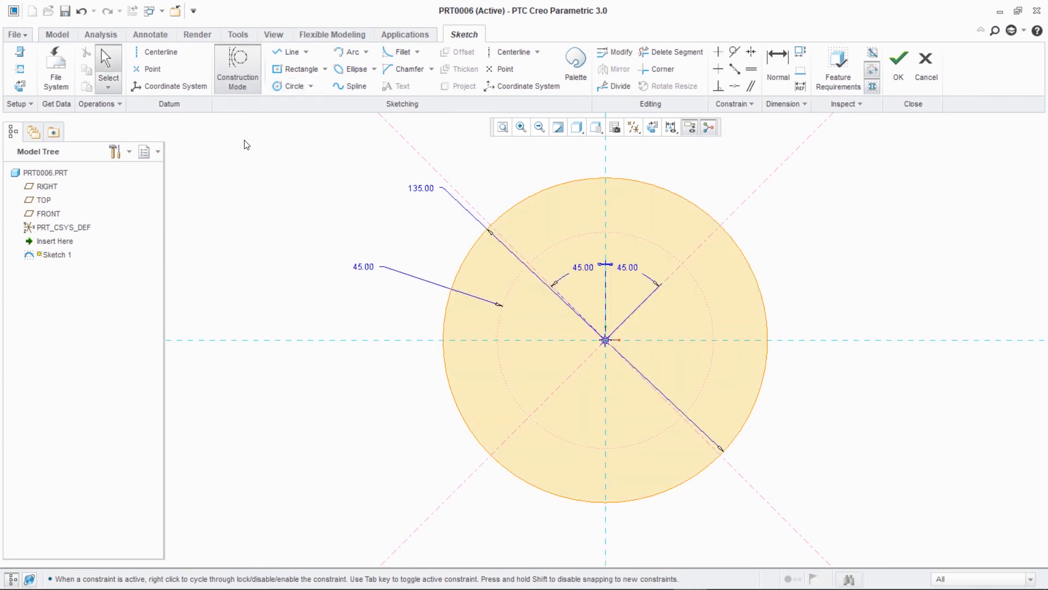
- With construction mode off, draw a circle at the construction circle's top intersection with the vertical reference and set its diameter to 18
{"action": "left_click", "coordinate": [238, 85]}
{"action": "left_click", "coordinate": [293, 88]}
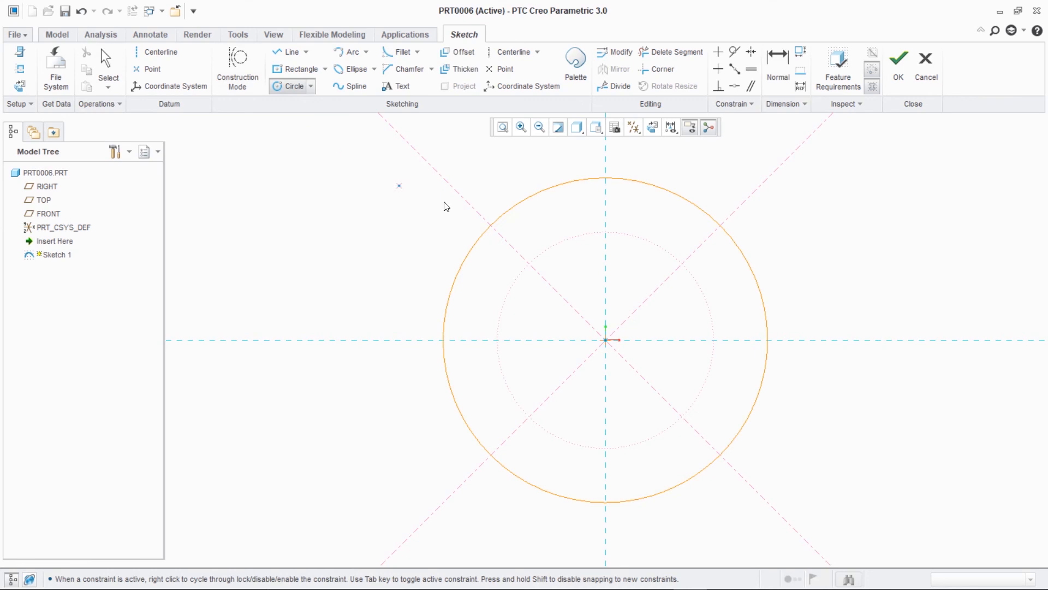
{"action": "left_click", "coordinate": [606, 232]}
{"action": "left_click", "coordinate": [626, 244]}
{"action": "left_click", "coordinate": [778, 60]}
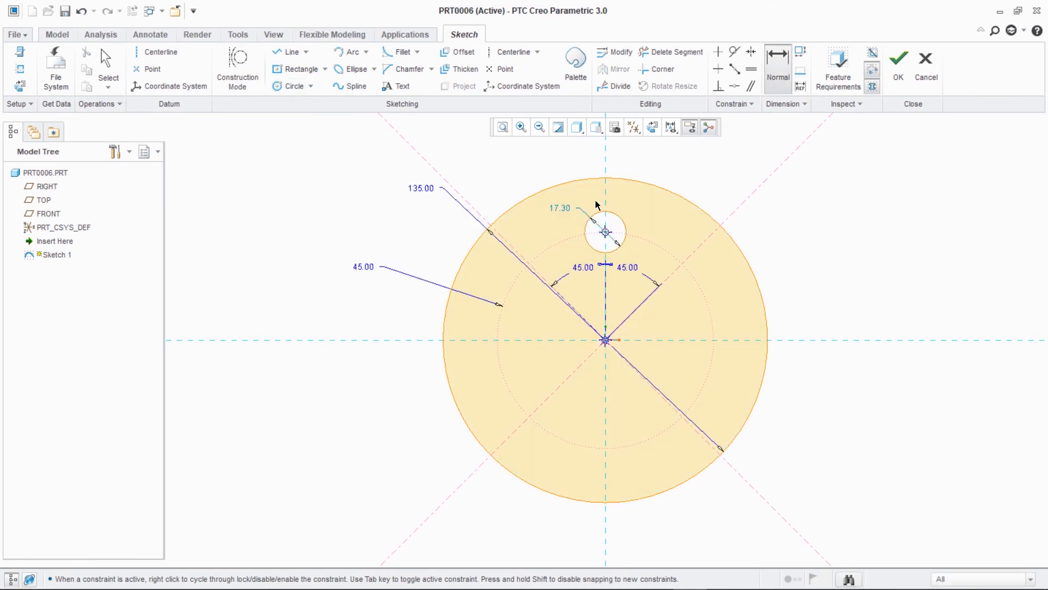
{"action": "double_click", "coordinate": [563, 208]}
{"action": "type", "text": "18"}
{"action": "key", "text": "Return"}
- Draw three circles equal to the 18-diameter one at the construction circle's upper-right, right and lower-right intersections
{"action": "left_click", "coordinate": [287, 86]}
{"action": "left_click", "coordinate": [683, 264]}
{"action": "left_click", "coordinate": [697, 280]}
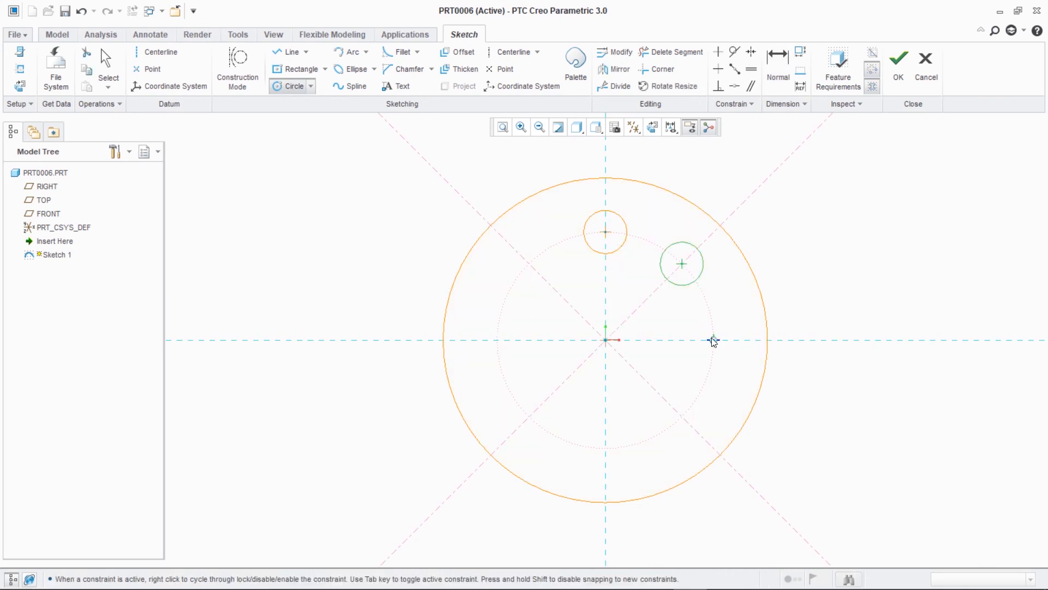
{"action": "left_click", "coordinate": [714, 339]}
{"action": "left_click", "coordinate": [723, 357]}
{"action": "left_click", "coordinate": [682, 417]}
{"action": "left_click", "coordinate": [701, 427]}
- Draw four more equal circles at the construction circle's bottom, lower-left, left and upper-left intersections, and finish the sketch
{"action": "left_click", "coordinate": [606, 448]}
{"action": "left_click", "coordinate": [628, 456]}
{"action": "left_click", "coordinate": [529, 417]}
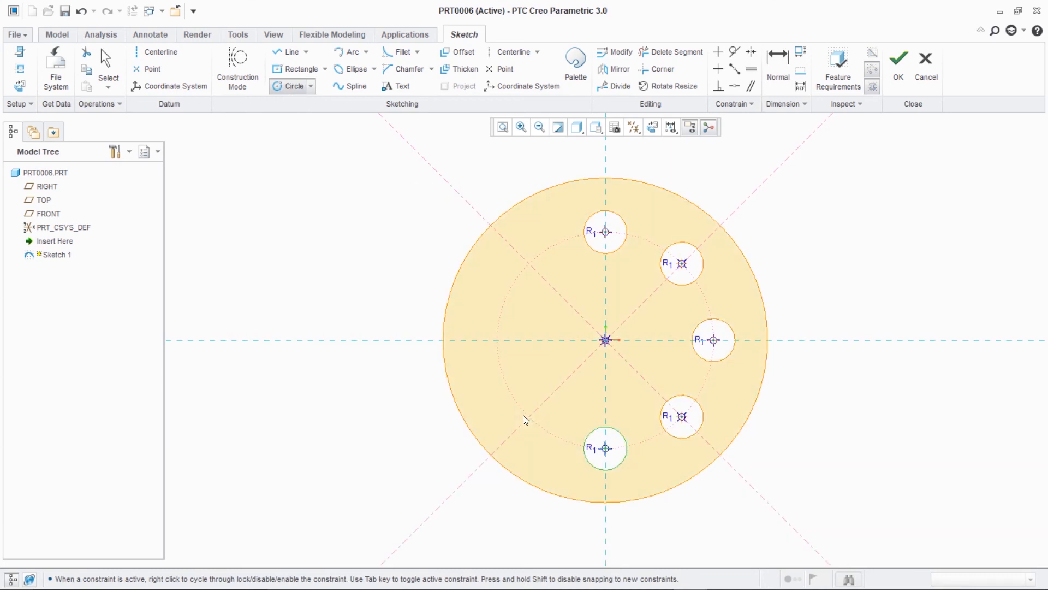
{"action": "left_click", "coordinate": [543, 435]}
{"action": "left_click", "coordinate": [497, 339]}
{"action": "left_click", "coordinate": [519, 355]}
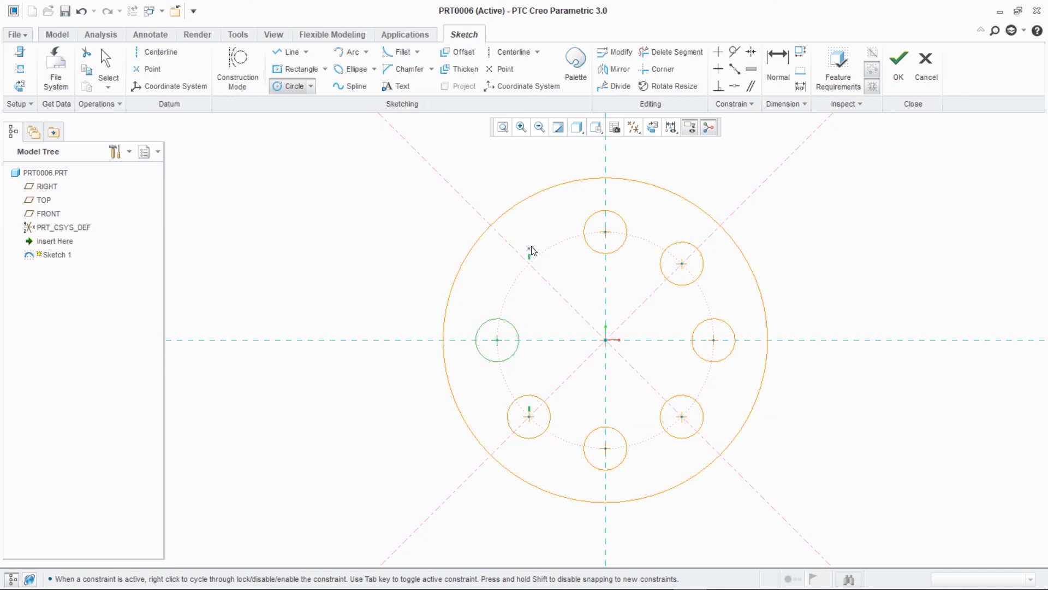
{"action": "left_click", "coordinate": [529, 263]}
{"action": "left_click", "coordinate": [555, 269]}
{"action": "middle_click", "coordinate": [838, 215]}
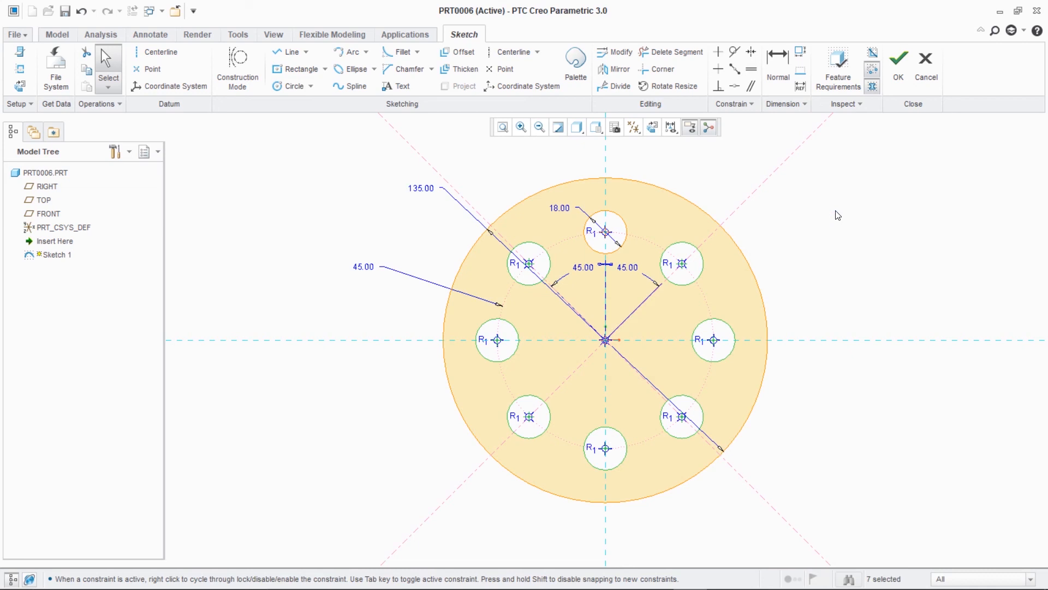
{"action": "left_click", "coordinate": [900, 85]}
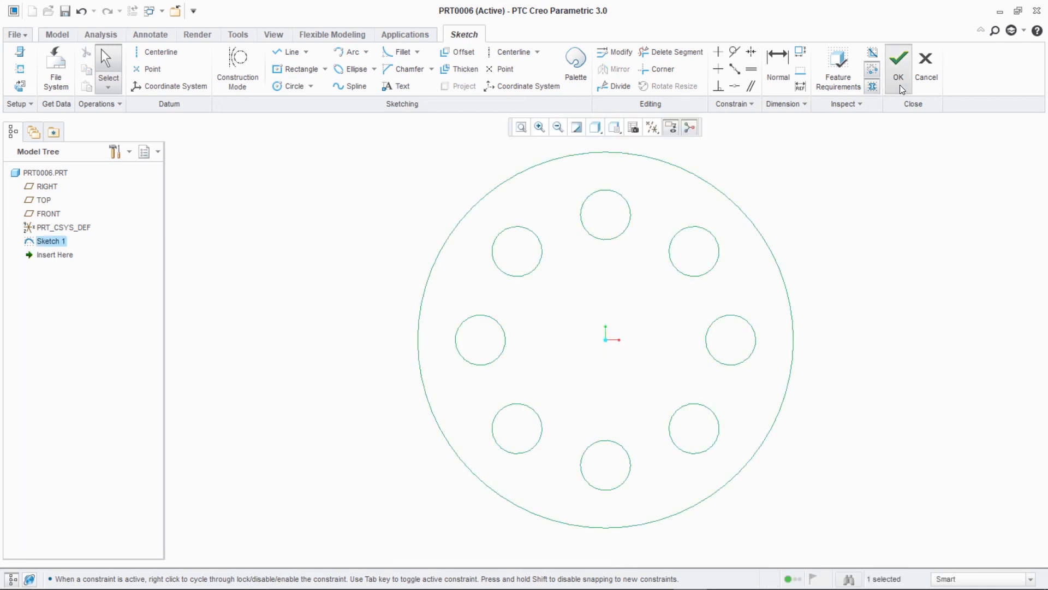
{"action": "mouse_move", "coordinate": [945, 210]}
{"action": "middle_mouse_down"}
{"action": "mouse_move", "coordinate": [827, 214]}
{"action": "mouse_move", "coordinate": [781, 232]}
{"action": "mouse_move", "coordinate": [817, 325]}
{"action": "mouse_move", "coordinate": [952, 386]}
{"action": "mouse_move", "coordinate": [1046, 305]}
{"action": "mouse_move", "coordinate": [991, 456]}
{"action": "middle_mouse_up"}
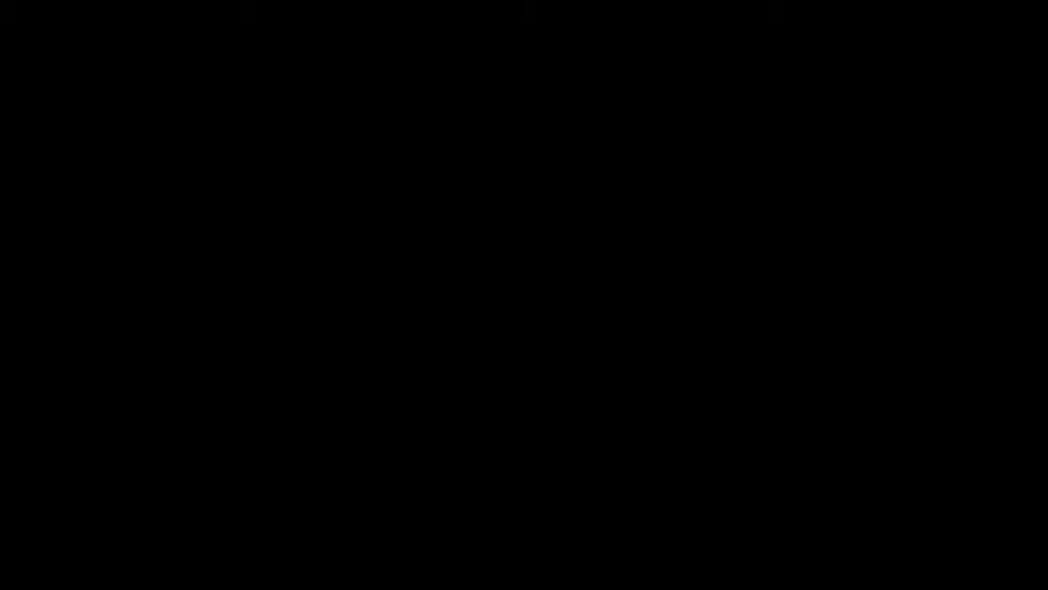